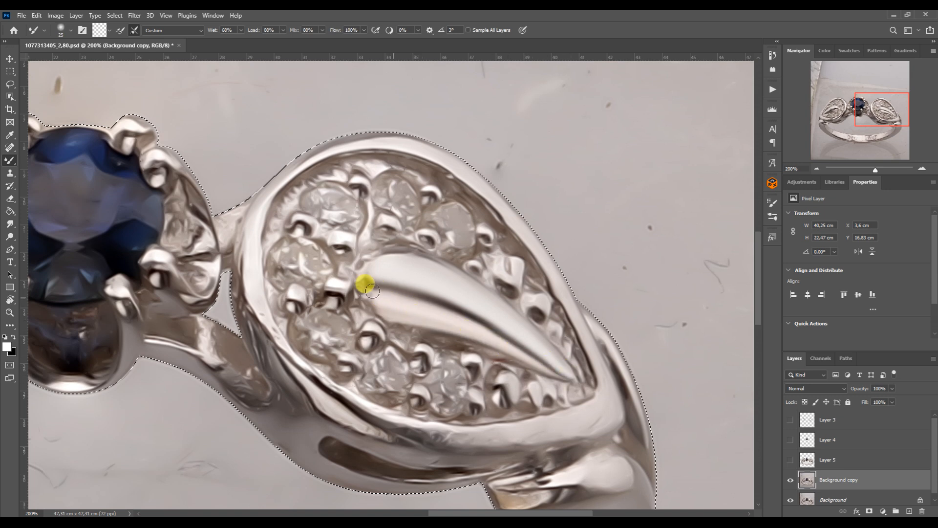
# Step: Smooth the small metal prongs along the lower and left sides of the right-hand leaf with the Mixer Brush
pyautogui.moveTo(506, 398); pyautogui.dragTo(508, 405)
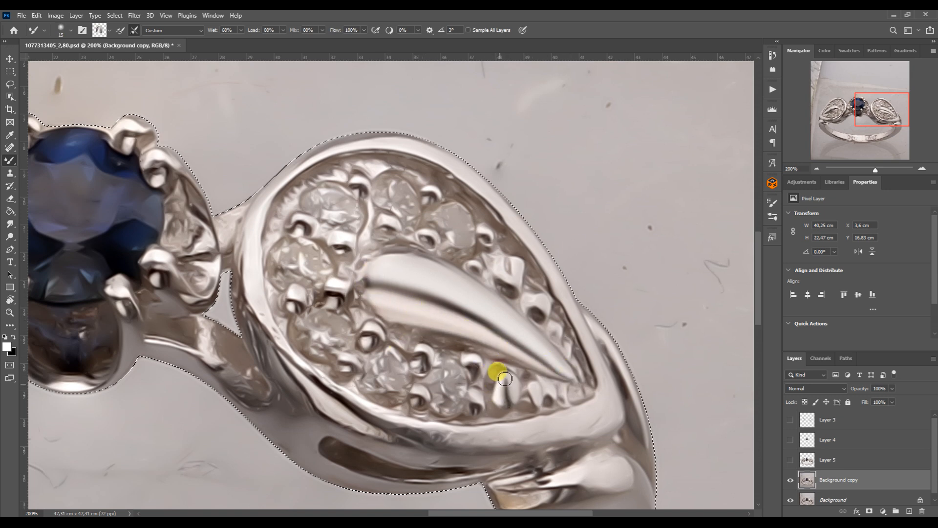
pyautogui.press('[')
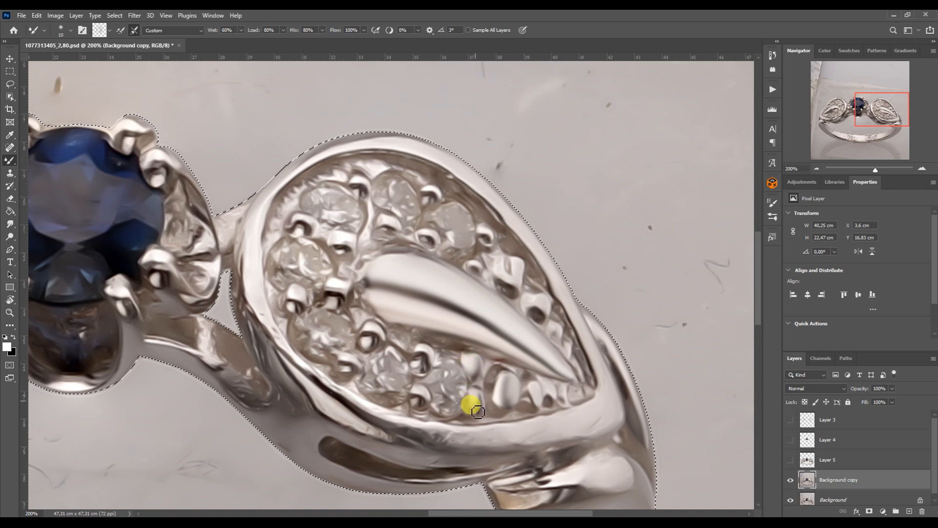
pyautogui.moveTo(428, 355); pyautogui.dragTo(420, 395)
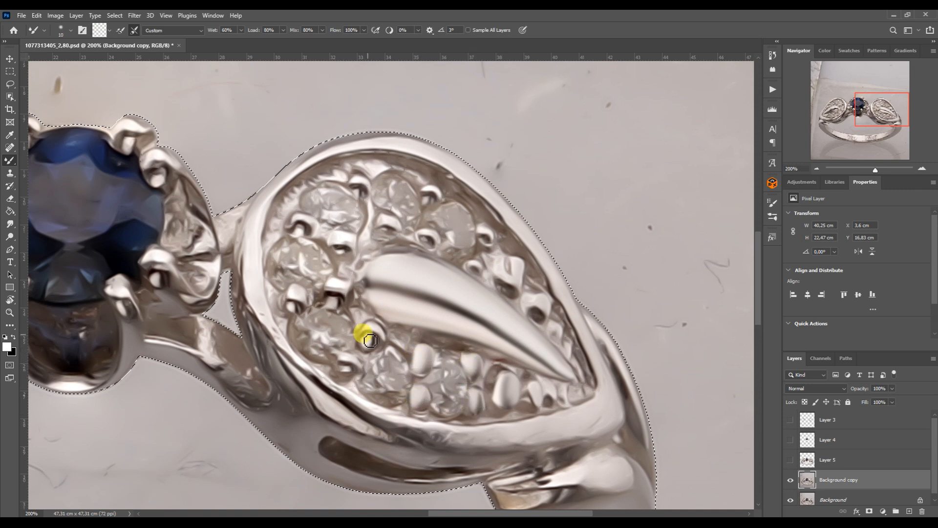
pyautogui.press('[')
pyautogui.moveTo(353, 363); pyautogui.dragTo(357, 370)
pyautogui.press(']')
pyautogui.moveTo(341, 300)
pyautogui.mouseDown()
pyautogui.moveTo(298, 307)
pyautogui.moveTo(298, 294)
pyautogui.moveTo(298, 309)
pyautogui.moveTo(300, 223)
pyautogui.mouseUp()
pyautogui.press('[')
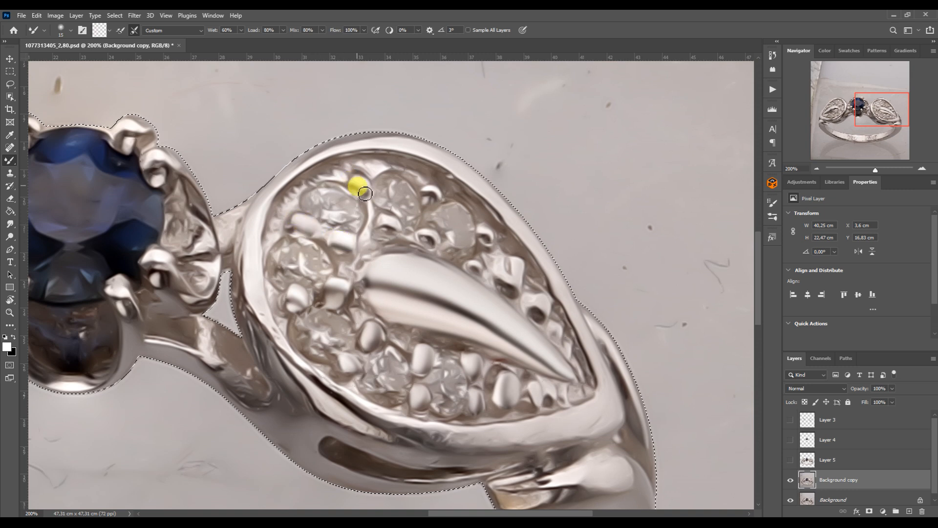
# Step: Smooth the remaining upper prongs and the polished outer rim of the right-hand leaf with the Mixer Brush
pyautogui.moveTo(404, 233)
pyautogui.mouseDown()
pyautogui.moveTo(434, 248)
pyautogui.moveTo(438, 197)
pyautogui.mouseUp()
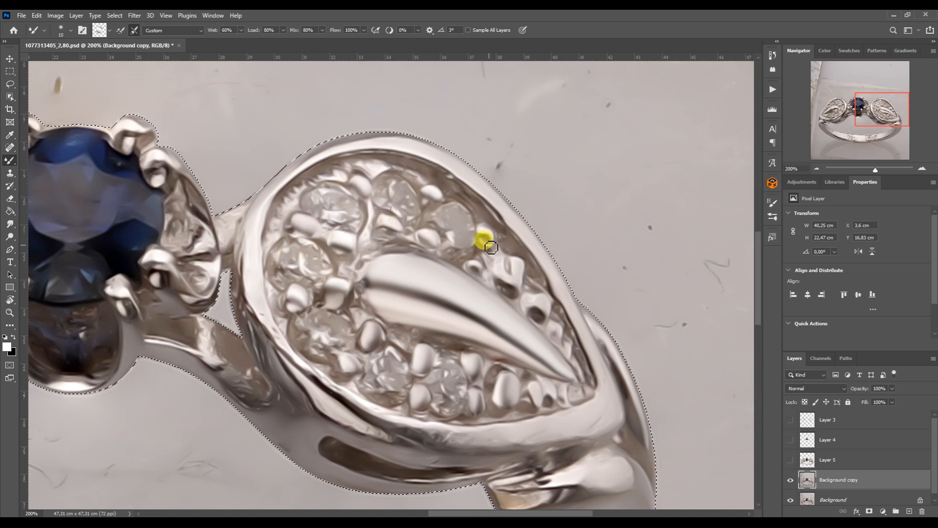
pyautogui.moveTo(476, 271); pyautogui.dragTo(511, 290)
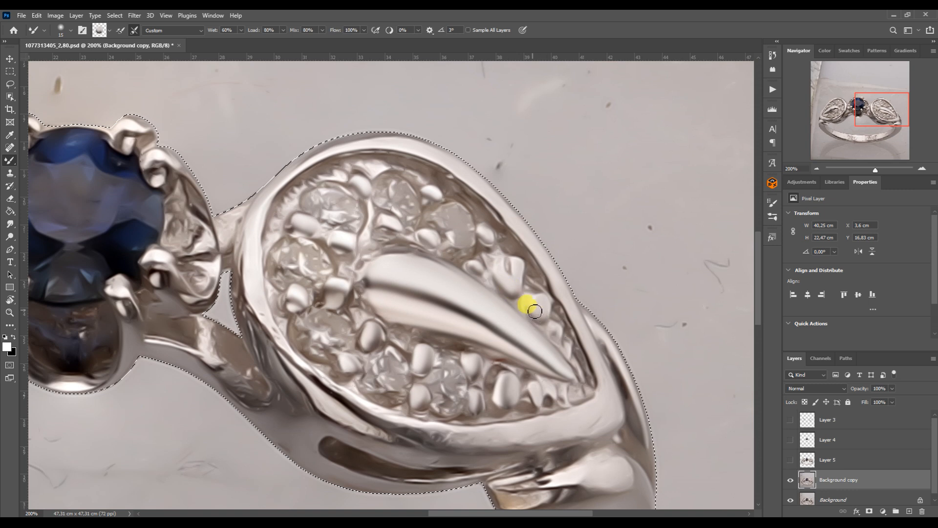
pyautogui.moveTo(306, 373)
pyautogui.mouseDown()
pyautogui.moveTo(366, 407)
pyautogui.moveTo(487, 438)
pyautogui.moveTo(478, 432)
pyautogui.moveTo(596, 413)
pyautogui.mouseUp()
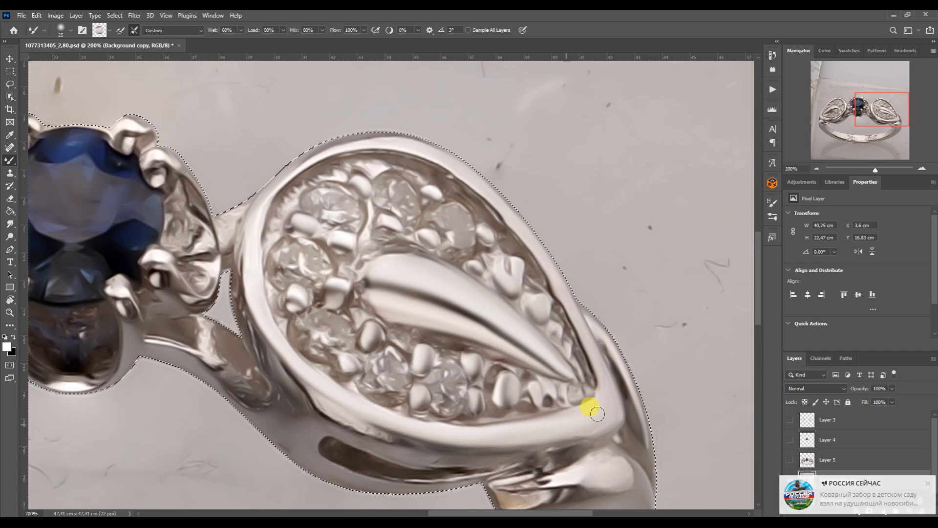
# Step: Smooth the lower prongs and the bottom rim of the sapphire's setting with the Mixer Brush
pyautogui.moveTo(867, 121); pyautogui.dragTo(837, 122)
pyautogui.press('[')
pyautogui.moveTo(524, 304); pyautogui.dragTo(519, 359)
pyautogui.moveTo(414, 315)
pyautogui.mouseDown()
pyautogui.moveTo(410, 339)
pyautogui.moveTo(412, 276)
pyautogui.mouseUp()
pyautogui.press(']')
pyautogui.press('[')
pyautogui.moveTo(515, 284)
pyautogui.mouseDown()
pyautogui.moveTo(567, 283)
pyautogui.moveTo(557, 276)
pyautogui.moveTo(594, 285)
pyautogui.moveTo(592, 302)
pyautogui.moveTo(577, 274)
pyautogui.mouseUp()
pyautogui.press('[')
pyautogui.press('[')
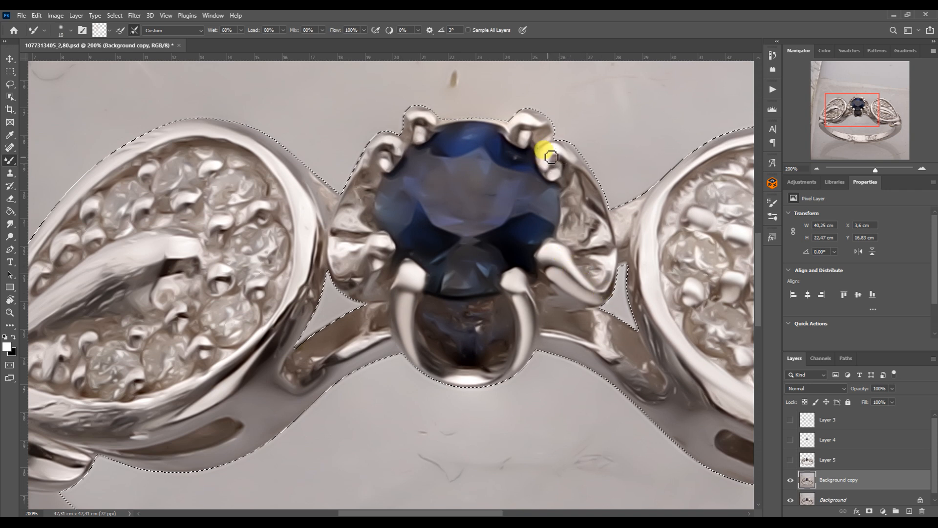
# Step: Smooth the upper prongs and the left-hand prongs holding the sapphire, using a small Mixer Brush
pyautogui.moveTo(551, 154); pyautogui.dragTo(532, 127)
pyautogui.press('[')
pyautogui.click(428, 119)
pyautogui.moveTo(417, 115); pyautogui.dragTo(416, 117)
pyautogui.press('[')
pyautogui.moveTo(383, 160); pyautogui.dragTo(390, 167)
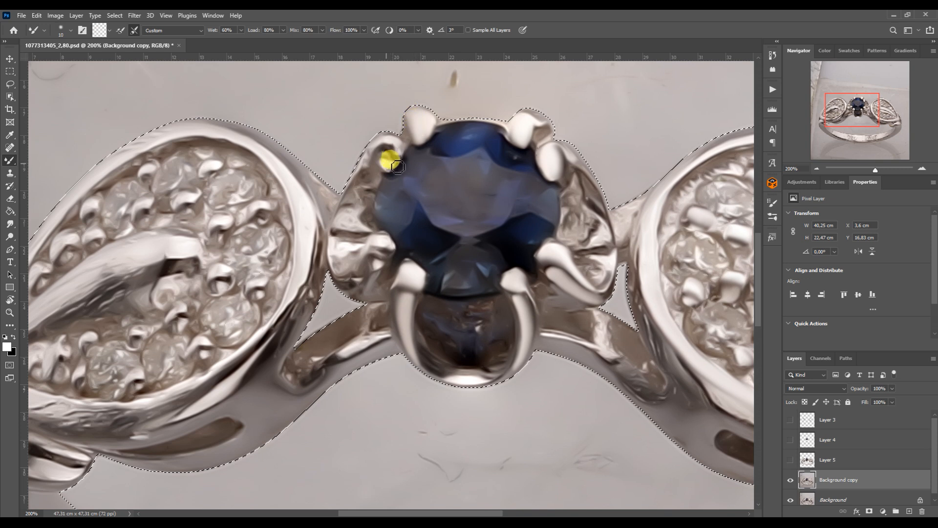
pyautogui.moveTo(380, 247); pyautogui.dragTo(371, 281)
pyautogui.press('[')
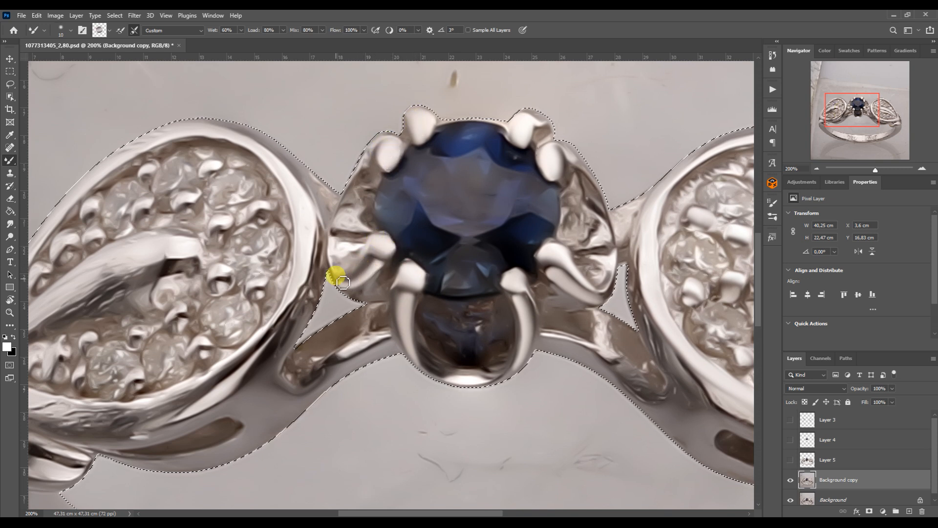
# Step: Smooth the outer rim and lower edge of the left-hand leaf with a larger Mixer Brush
pyautogui.moveTo(858, 131); pyautogui.dragTo(842, 115)
pyautogui.press(']')
pyautogui.press(']')
pyautogui.press(']')
pyautogui.moveTo(139, 337); pyautogui.dragTo(202, 346)
pyautogui.moveTo(424, 258)
pyautogui.mouseDown()
pyautogui.moveTo(365, 310)
pyautogui.moveTo(326, 329)
pyautogui.mouseUp()
pyautogui.press(']')
pyautogui.press(']')
pyautogui.moveTo(389, 289)
pyautogui.mouseDown()
pyautogui.moveTo(330, 329)
pyautogui.moveTo(225, 352)
pyautogui.moveTo(229, 344)
pyautogui.moveTo(210, 346)
pyautogui.mouseUp()
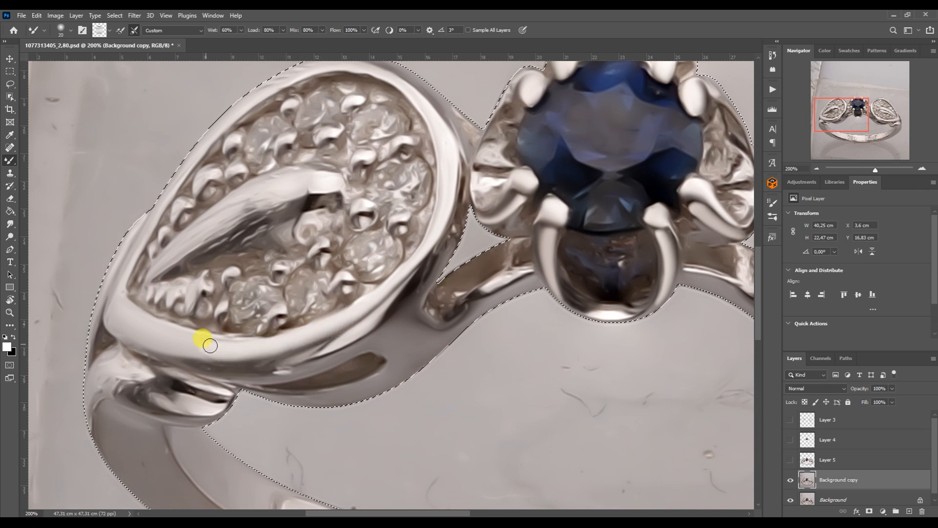
pyautogui.press(']')
pyautogui.moveTo(435, 242)
pyautogui.mouseDown()
pyautogui.moveTo(413, 276)
pyautogui.moveTo(301, 339)
pyautogui.mouseUp()
# Step: Blend the raised central petal inside the left-hand leaf into an even, polished highlight and shadow
pyautogui.press(']')
pyautogui.press(']')
pyautogui.press(']')
pyautogui.moveTo(339, 191); pyautogui.dragTo(274, 190)
pyautogui.moveTo(327, 171)
pyautogui.mouseDown()
pyautogui.moveTo(209, 220)
pyautogui.moveTo(172, 263)
pyautogui.mouseUp()
pyautogui.press('[')
pyautogui.press('[')
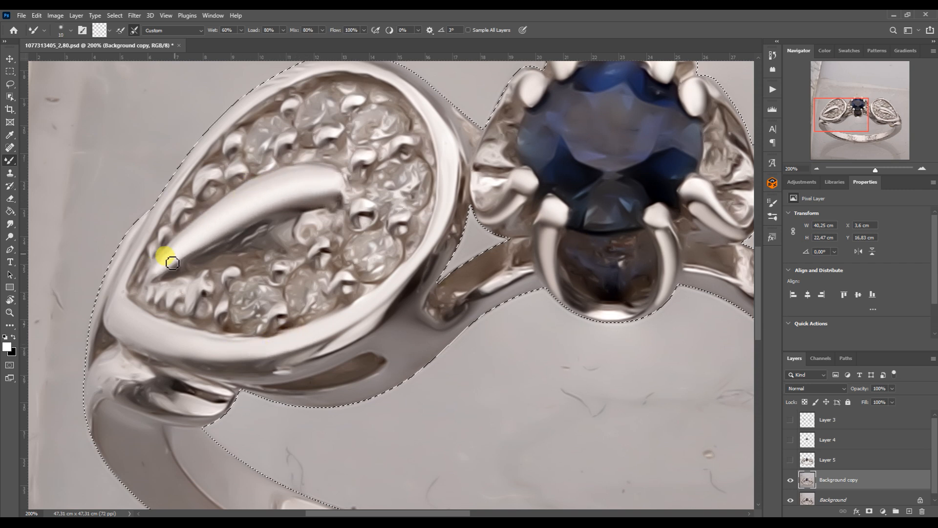
pyautogui.press(']')
pyautogui.moveTo(320, 191); pyautogui.dragTo(261, 203)
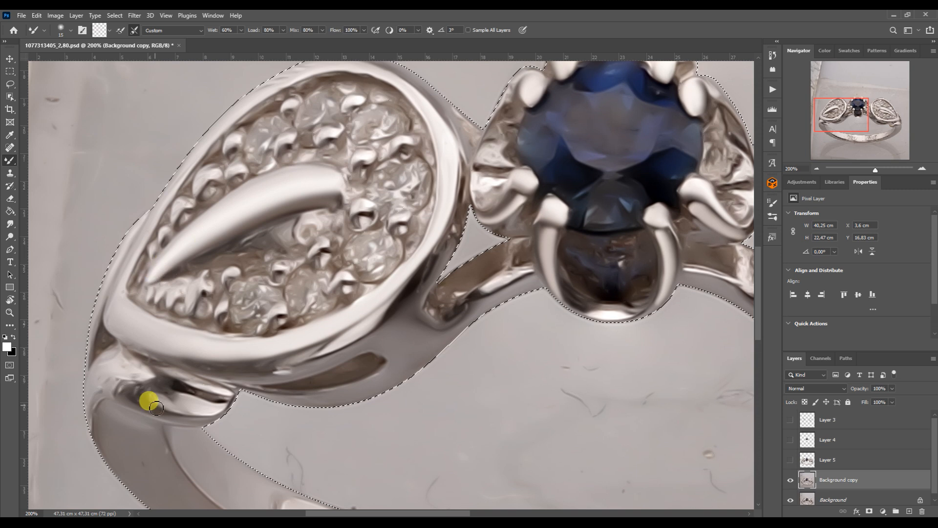
# Step: Smooth the curled metal end where the left-hand leaf meets the band, using the Mixer Brush
pyautogui.press(']')
pyautogui.press(']')
pyautogui.moveTo(218, 399)
pyautogui.mouseDown()
pyautogui.moveTo(183, 407)
pyautogui.moveTo(214, 413)
pyautogui.moveTo(125, 376)
pyautogui.mouseUp()
pyautogui.press('[')
pyautogui.press('[')
pyautogui.press(']')
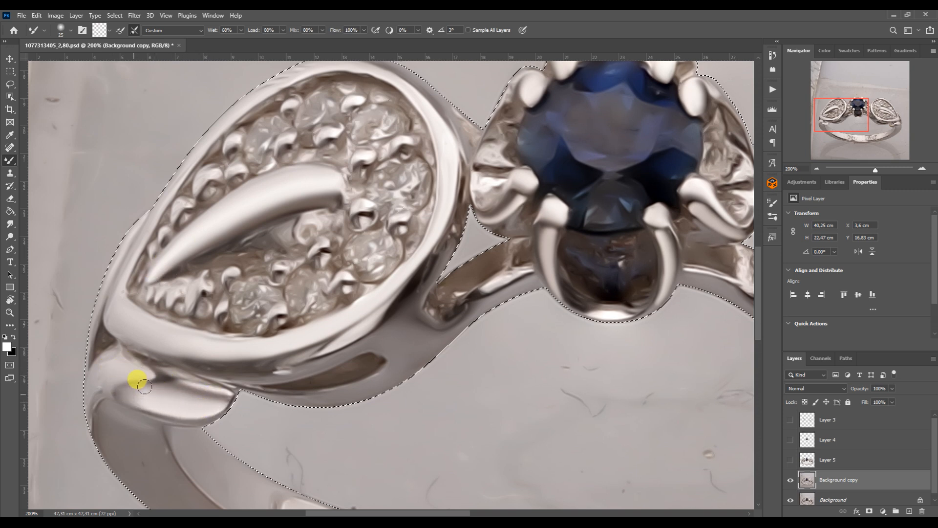
# Step: Smooth the matching curled metal end below the right-hand leaf with the Mixer Brush
pyautogui.moveTo(829, 119); pyautogui.dragTo(869, 125)
pyautogui.press(']')
pyautogui.moveTo(570, 315)
pyautogui.mouseDown()
pyautogui.moveTo(505, 342)
pyautogui.moveTo(517, 352)
pyautogui.moveTo(509, 336)
pyautogui.moveTo(570, 318)
pyautogui.moveTo(501, 333)
pyautogui.moveTo(605, 317)
pyautogui.mouseUp()
pyautogui.press(']')
pyautogui.moveTo(434, 276)
pyautogui.mouseDown()
pyautogui.moveTo(390, 276)
pyautogui.moveTo(450, 302)
pyautogui.mouseUp()
pyautogui.press('[')
pyautogui.press('[')
# Step: Smooth the small prongs between the stones of the left-hand leaf with a small Mixer Brush
pyautogui.moveTo(849, 113); pyautogui.dragTo(830, 111)
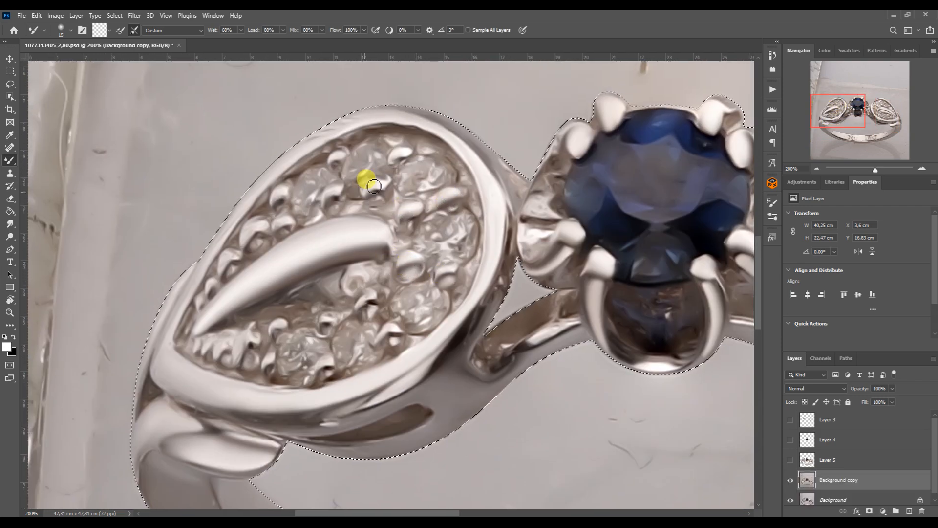
pyautogui.press('[')
pyautogui.press(']')
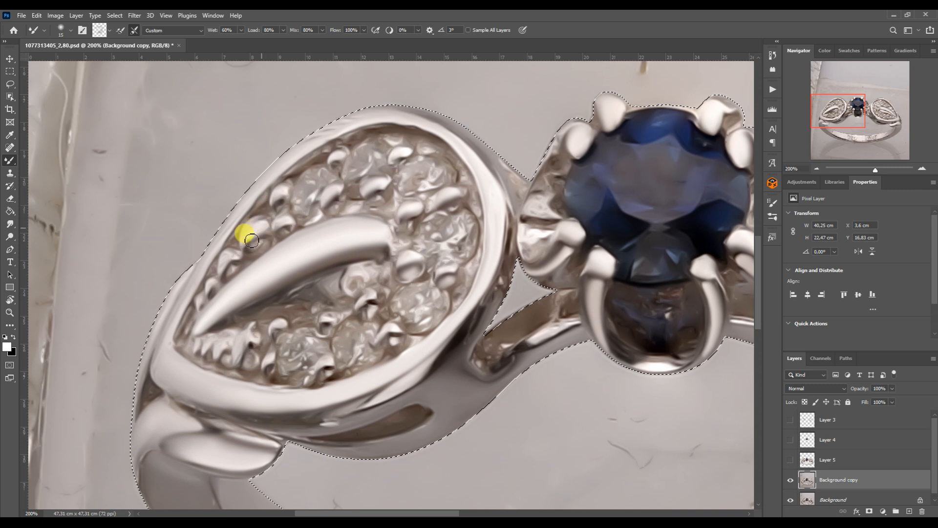
pyautogui.moveTo(239, 262); pyautogui.dragTo(233, 262)
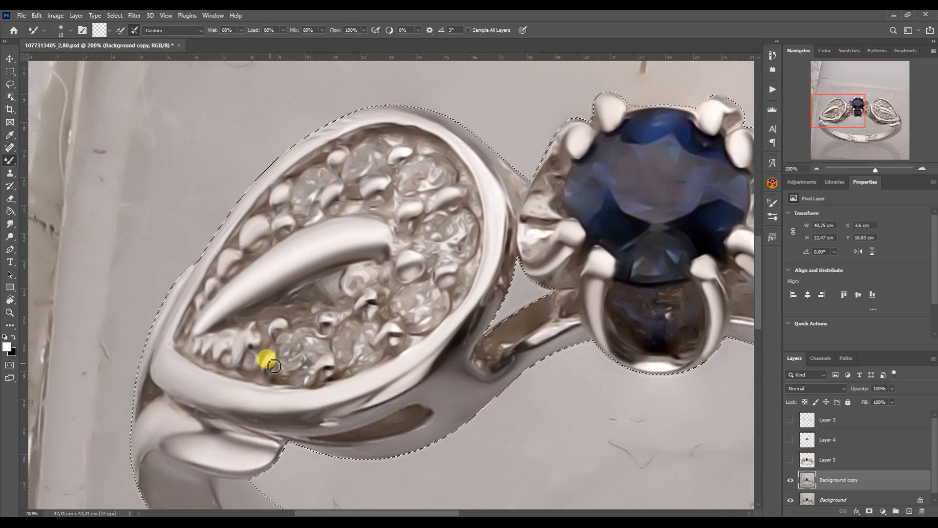
pyautogui.moveTo(334, 328); pyautogui.dragTo(329, 332)
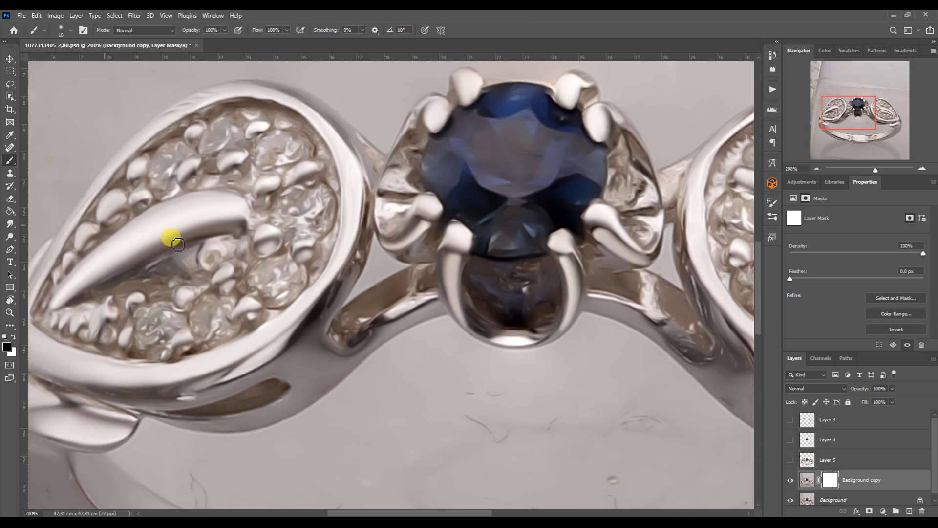
# Step: Paint black on the Background copy layer mask over the recesses around the sapphire's setting to restore the original texture
pyautogui.moveTo(369, 296); pyautogui.dragTo(386, 296)
pyautogui.moveTo(508, 300)
pyautogui.mouseDown()
pyautogui.moveTo(528, 251)
pyautogui.moveTo(632, 285)
pyautogui.mouseUp()
pyautogui.moveTo(395, 211)
pyautogui.mouseDown()
pyautogui.moveTo(449, 88)
pyautogui.moveTo(598, 95)
pyautogui.moveTo(625, 158)
pyautogui.moveTo(615, 182)
pyautogui.moveTo(637, 182)
pyautogui.mouseUp()
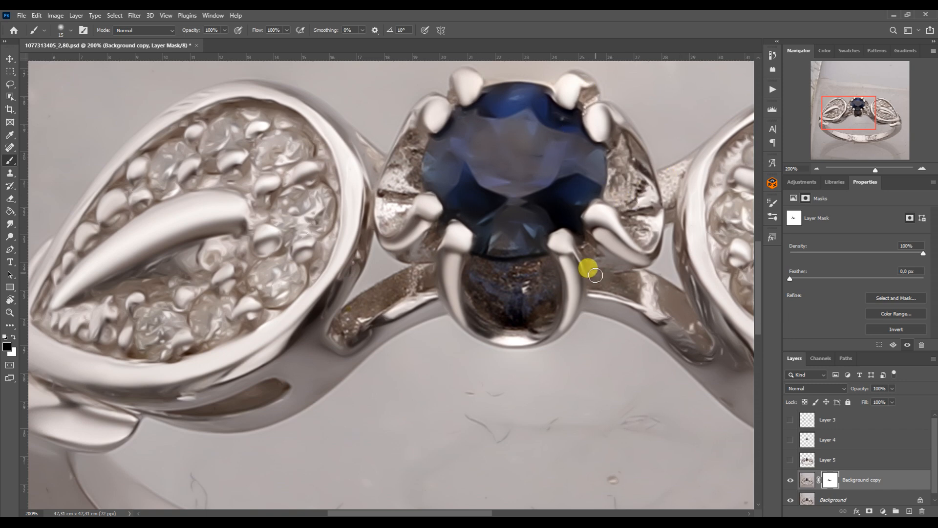
# Step: Restore original texture between the left-hand leaf's stones, in its shoulder recess and its lower slot by painting black on the mask
pyautogui.hscroll(-5, 660, 278)
pyautogui.moveTo(304, 309)
pyautogui.mouseDown()
pyautogui.moveTo(467, 260)
pyautogui.moveTo(411, 326)
pyautogui.moveTo(350, 353)
pyautogui.moveTo(314, 331)
pyautogui.moveTo(303, 353)
pyautogui.moveTo(258, 336)
pyautogui.moveTo(233, 356)
pyautogui.mouseUp()
pyautogui.press('[')
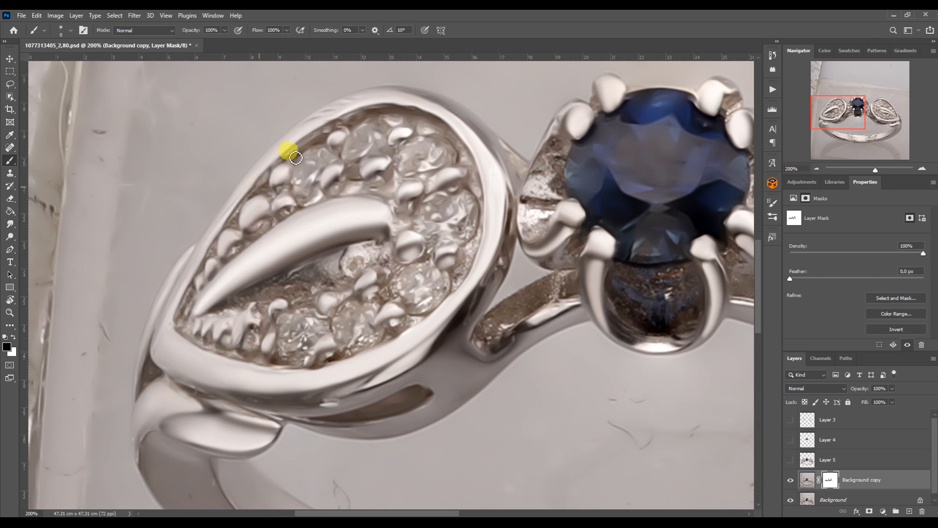
pyautogui.moveTo(415, 116)
pyautogui.mouseDown()
pyautogui.moveTo(476, 192)
pyautogui.moveTo(433, 198)
pyautogui.moveTo(402, 222)
pyautogui.moveTo(352, 188)
pyautogui.moveTo(386, 155)
pyautogui.moveTo(370, 197)
pyautogui.mouseUp()
pyautogui.moveTo(406, 404)
pyautogui.mouseDown()
pyautogui.moveTo(350, 420)
pyautogui.moveTo(422, 406)
pyautogui.mouseUp()
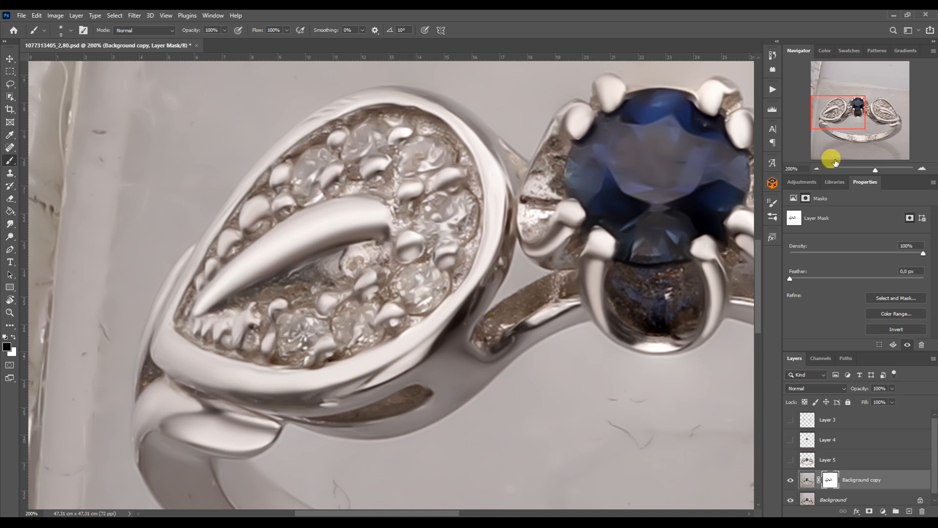
# Step: Paint black on the mask over the slot below the right-hand leaf and the dark gap behind its tip
pyautogui.moveTo(675, 313); pyautogui.dragTo(155, 289)
pyautogui.press('[')
pyautogui.moveTo(429, 400); pyautogui.dragTo(531, 410)
pyautogui.press('[')
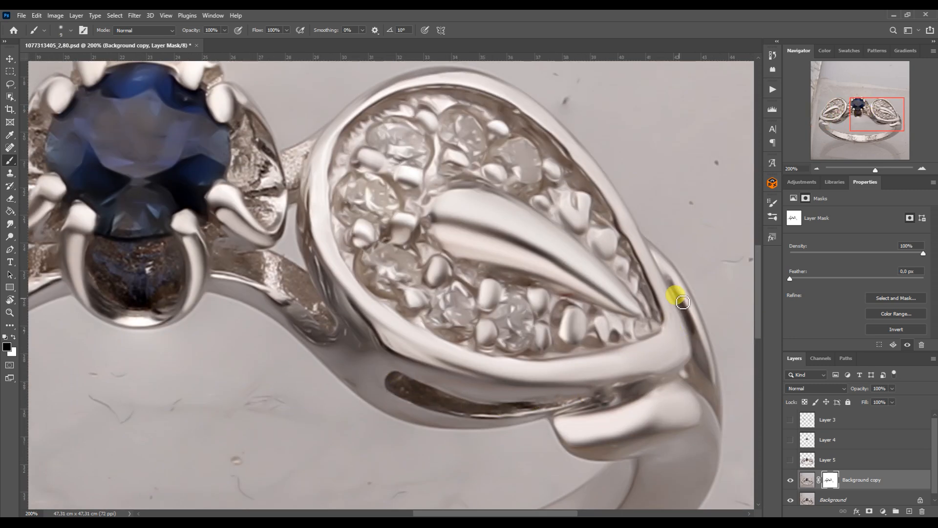
pyautogui.moveTo(685, 306); pyautogui.dragTo(707, 353)
# Step: Restore the original texture around the stones and prongs inside the right-hand leaf by painting black on the mask
pyautogui.press(']')
pyautogui.press(']')
pyautogui.moveTo(349, 170)
pyautogui.mouseDown()
pyautogui.moveTo(406, 108)
pyautogui.moveTo(511, 120)
pyautogui.mouseUp()
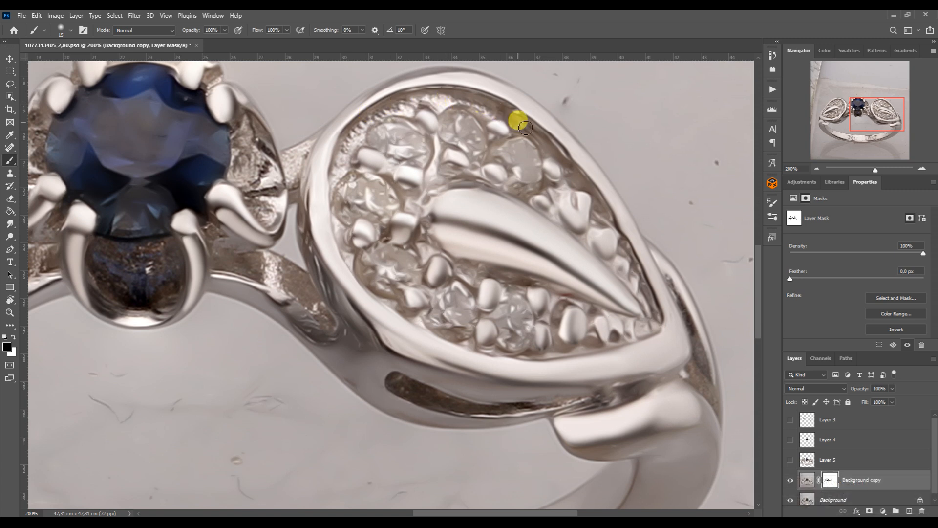
pyautogui.moveTo(609, 221); pyautogui.dragTo(649, 300)
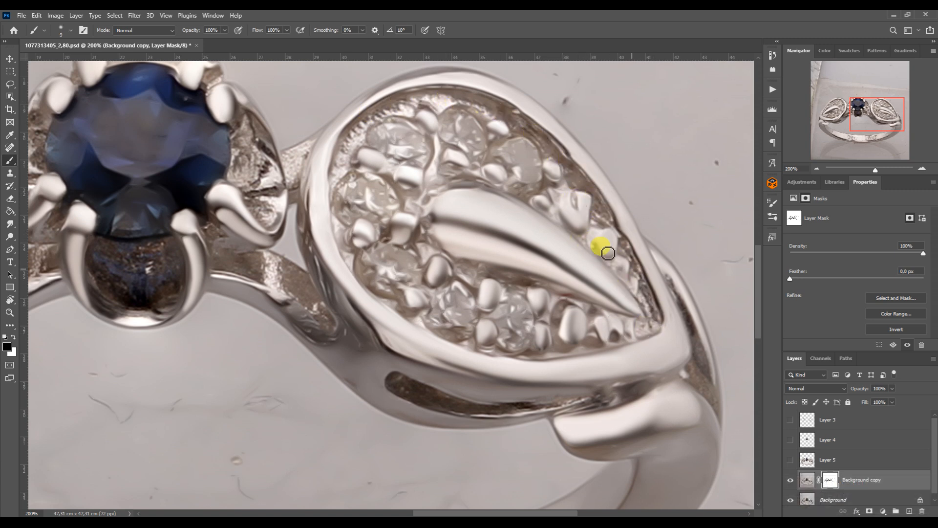
pyautogui.moveTo(441, 142)
pyautogui.mouseDown()
pyautogui.moveTo(426, 234)
pyautogui.moveTo(346, 188)
pyautogui.mouseUp()
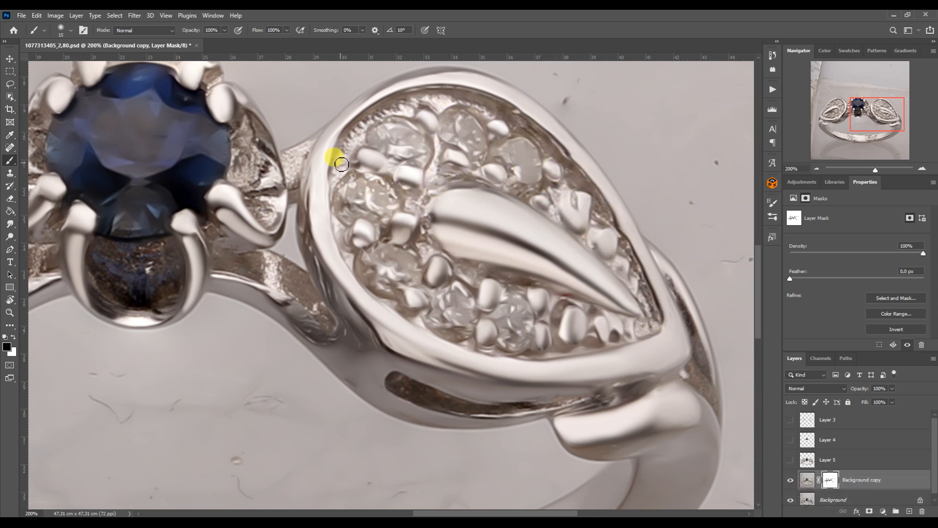
pyautogui.moveTo(394, 304)
pyautogui.mouseDown()
pyautogui.moveTo(442, 307)
pyautogui.moveTo(457, 333)
pyautogui.moveTo(605, 314)
pyautogui.moveTo(617, 343)
pyautogui.mouseUp()
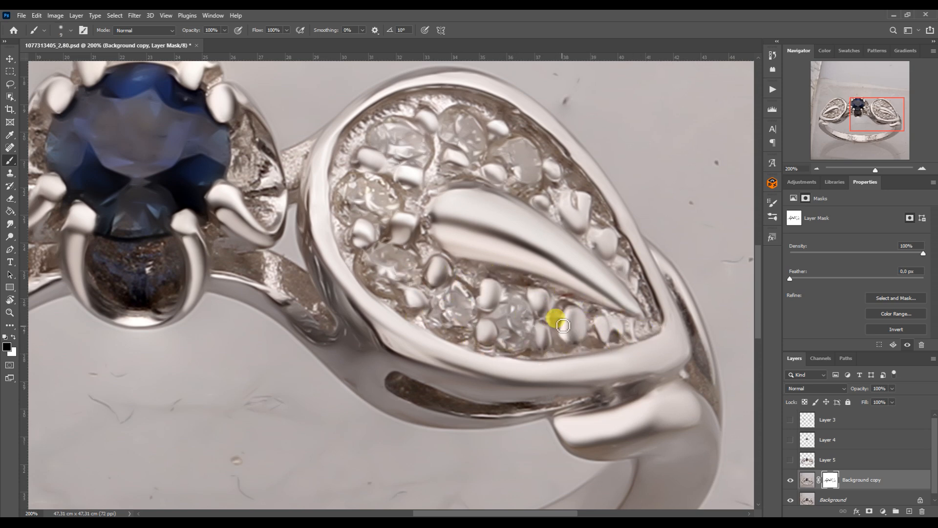
# Step: Duplicate the Background copy and Background layers together and merge the duplicates into one layer
pyautogui.moveTo(878, 117); pyautogui.dragTo(852, 120)
pyautogui.click(816, 168)
pyautogui.keyDown('shift'); pyautogui.click(835, 500); pyautogui.keyUp('shift')
pyautogui.hotkey('ctrl', 'j')
pyautogui.hotkey('ctrl', 'e')
# Step: Run the Add Sharpness action on the merged layer, then load Layer 5's outline as a selection and clear it
pyautogui.click(774, 90)
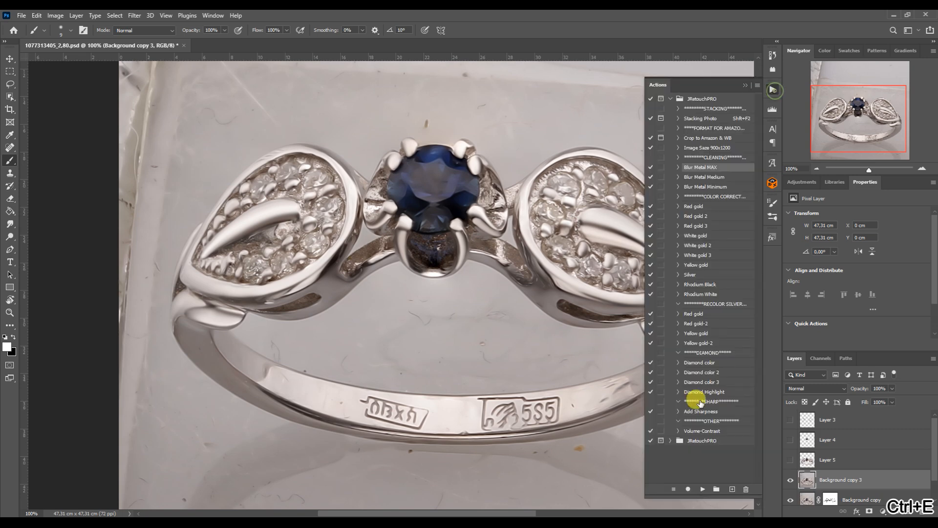
pyautogui.click(685, 426)
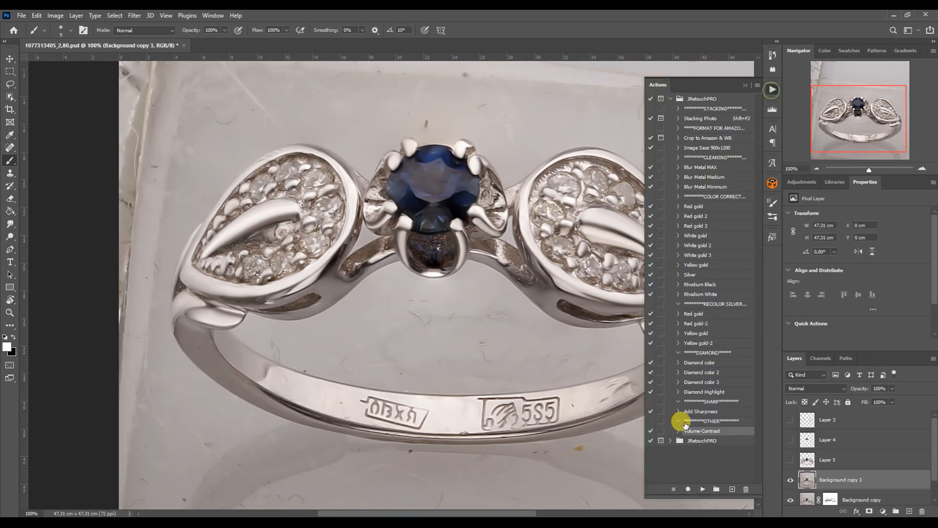
pyautogui.click(693, 412)
pyautogui.click(702, 489)
pyautogui.keyDown('ctrl'); pyautogui.click(807, 460); pyautogui.keyUp('ctrl')
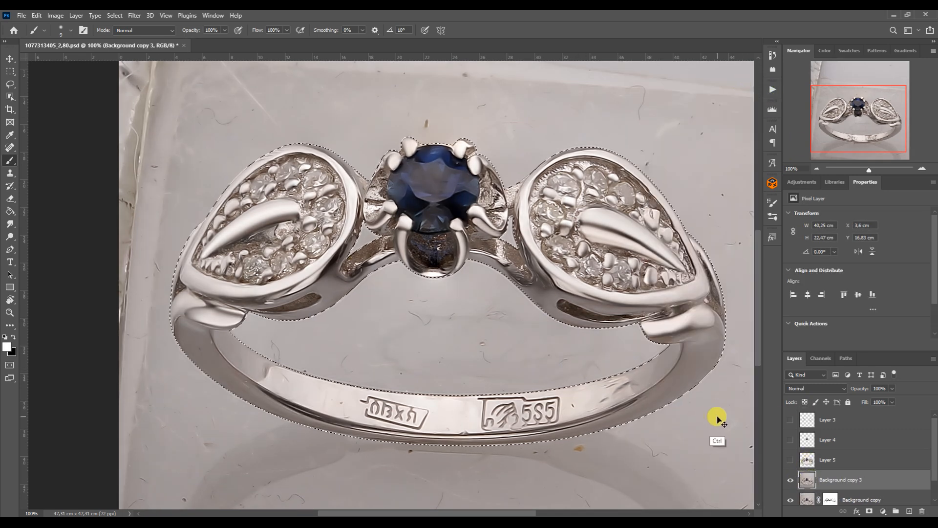
pyautogui.hotkey('ctrl', 'd')
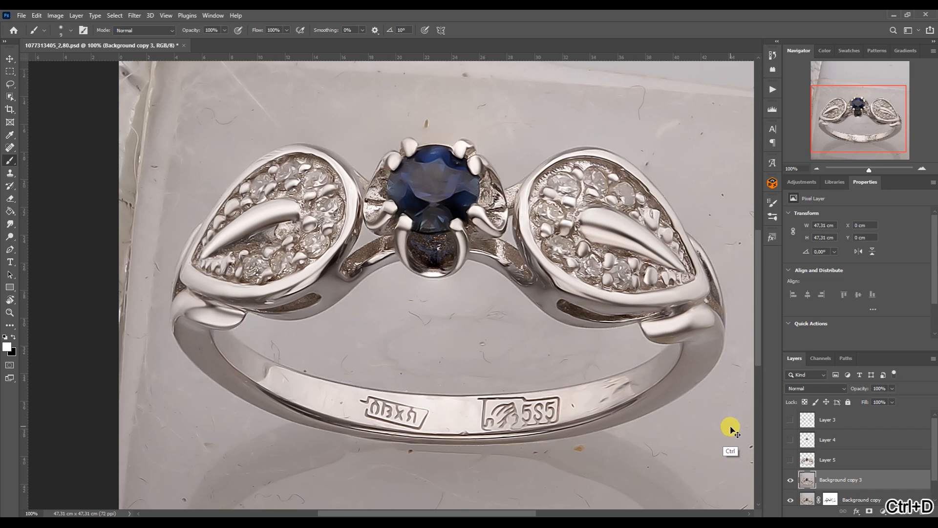
# Step: Create a new layer and draw a curved Pen path along the outer lower rim of the left-hand leaf
pyautogui.click(910, 510)
pyautogui.press('p')
pyautogui.scroll(2, 276, 293)
pyautogui.click(438, 146)
pyautogui.moveTo(162, 299); pyautogui.dragTo(388, 342)
pyautogui.click(325, 284)
pyautogui.moveTo(231, 313); pyautogui.dragTo(224, 321)
pyautogui.click(402, 219)
pyautogui.moveTo(444, 126); pyautogui.dragTo(449, 182)
pyautogui.click(438, 145)
# Step: Continue the Pen path around the recess beside the sapphire's setting and along the left shoulder's lower edge
pyautogui.click(444, 92)
pyautogui.click(408, 229)
pyautogui.click(407, 253)
pyautogui.moveTo(408, 229); pyautogui.dragTo(424, 265)
pyautogui.moveTo(432, 258); pyautogui.dragTo(452, 229)
pyautogui.click(515, 209)
pyautogui.click(525, 223)
pyautogui.click(429, 280)
pyautogui.moveTo(525, 222); pyautogui.dragTo(474, 230)
pyautogui.moveTo(429, 280); pyautogui.dragTo(336, 380)
# Step: Trace the Pen path around the slot below the left-hand leaf and close it at its starting anchor
pyautogui.click(231, 326)
pyautogui.click(299, 340)
pyautogui.moveTo(383, 327); pyautogui.dragTo(233, 350)
pyautogui.click(359, 286)
pyautogui.click(335, 290)
pyautogui.click(226, 320)
pyautogui.click(161, 299)
pyautogui.hotkey('ctrl', 'z')
pyautogui.click(161, 299)
# Step: Draw a curved Pen path along the outer lower rim of the right-hand leaf towards its tip
pyautogui.moveTo(846, 123); pyautogui.dragTo(877, 119)
pyautogui.click(362, 141)
pyautogui.click(566, 358)
pyautogui.moveTo(361, 141); pyautogui.dragTo(350, 270)
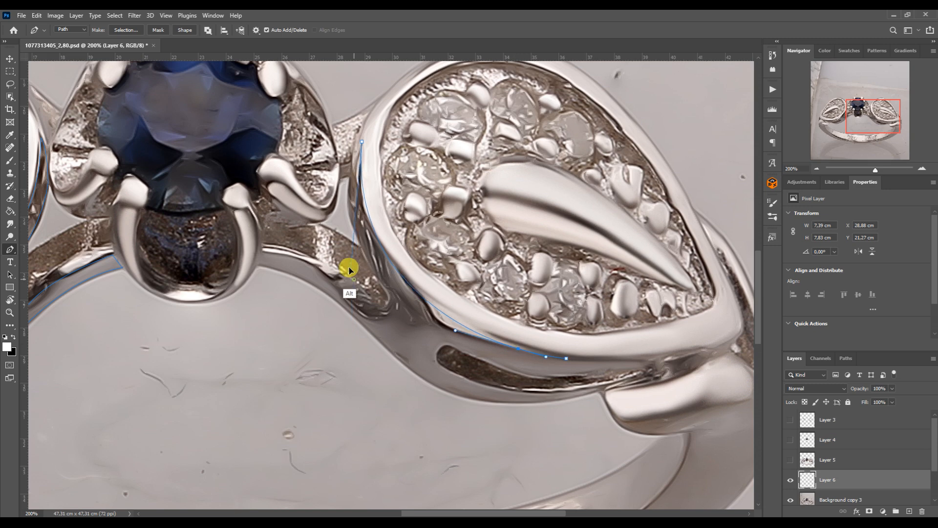
pyautogui.moveTo(697, 351); pyautogui.dragTo(617, 362)
pyautogui.click(617, 361)
pyautogui.click(566, 359)
# Step: Continue the right-hand Pen path around the upper edge and inner end of the slot below the leaf
pyautogui.click(457, 348)
pyautogui.moveTo(696, 351); pyautogui.dragTo(550, 411)
pyautogui.click(549, 376)
pyautogui.moveTo(491, 370); pyautogui.dragTo(495, 369)
pyautogui.moveTo(638, 375); pyautogui.dragTo(653, 368)
pyautogui.click(458, 348)
pyautogui.click(438, 349)
pyautogui.moveTo(457, 348); pyautogui.dragTo(510, 410)
pyautogui.click(441, 367)
pyautogui.click(597, 388)
# Step: Curve the Pen path along the right shoulder's lower edge up to the base of the sapphire's setting
pyautogui.click(597, 388)
pyautogui.click(426, 381)
pyautogui.moveTo(598, 388); pyautogui.dragTo(477, 414)
pyautogui.moveTo(426, 381); pyautogui.dragTo(455, 400)
pyautogui.moveTo(477, 415); pyautogui.dragTo(480, 419)
pyautogui.click(430, 379)
pyautogui.click(259, 263)
pyautogui.moveTo(321, 305); pyautogui.dragTo(322, 289)
pyautogui.moveTo(415, 368); pyautogui.dragTo(389, 356)
pyautogui.moveTo(289, 266); pyautogui.dragTo(325, 253)
# Step: Trace the Pen path along the edge of the right shoulder's recess and close it at the leaf's rim
pyautogui.click(262, 252)
pyautogui.click(369, 314)
pyautogui.keyDown('ctrl'); pyautogui.moveTo(370, 315); pyautogui.dragTo(367, 267); pyautogui.keyUp('ctrl')
pyautogui.click(389, 310)
pyautogui.click(386, 290)
pyautogui.click(362, 142)
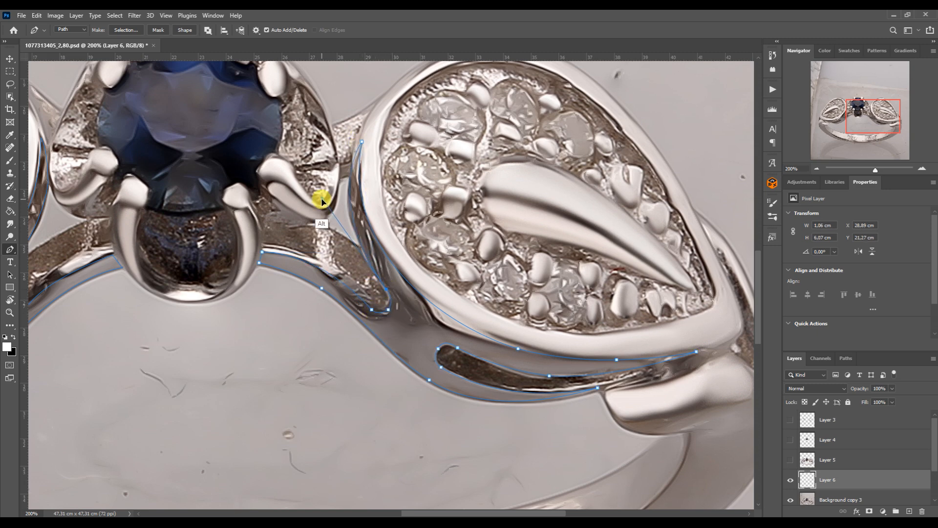
# Step: Load the shoulder path as a selection and brush both shoulders with a dark grey tone sampled from the metal
pyautogui.click(844, 358)
pyautogui.hotkey('ctrl', 'Return')
pyautogui.click(10, 161)
pyautogui.keyDown('alt'); pyautogui.click(402, 304); pyautogui.keyUp('alt')
pyautogui.press(']')
pyautogui.press(']')
pyautogui.press(']')
pyautogui.press(']')
pyautogui.press(']')
pyautogui.press(']')
pyautogui.press(']')
pyautogui.press(']')
pyautogui.press(']')
pyautogui.press(']')
pyautogui.press(']')
pyautogui.press(']')
pyautogui.moveTo(364, 251)
pyautogui.mouseDown()
pyautogui.moveTo(377, 275)
pyautogui.moveTo(491, 337)
pyautogui.mouseUp()
pyautogui.moveTo(235, 294); pyautogui.dragTo(656, 261)
pyautogui.moveTo(430, 196)
pyautogui.mouseDown()
pyautogui.moveTo(225, 264)
pyautogui.moveTo(532, 223)
pyautogui.mouseUp()
# Step: Brush a sampled light tone at brush size 250 over both selected shoulders as highlights and deselect
pyautogui.keyDown('alt'); pyautogui.click(362, 255); pyautogui.keyUp('alt')
pyautogui.press(']')
pyautogui.press(']')
pyautogui.press(']')
pyautogui.click(533, 223)
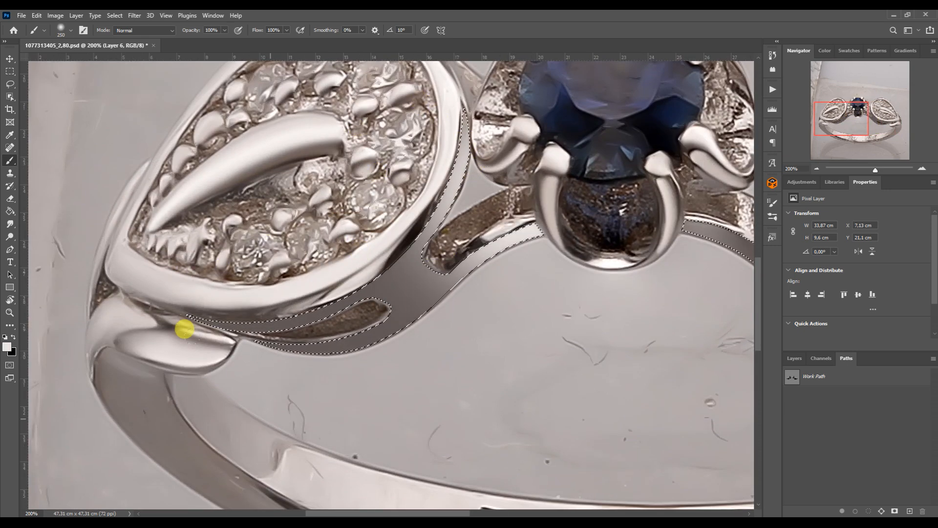
pyautogui.click(367, 386)
pyautogui.moveTo(837, 115); pyautogui.dragTo(859, 114)
pyautogui.click(386, 242)
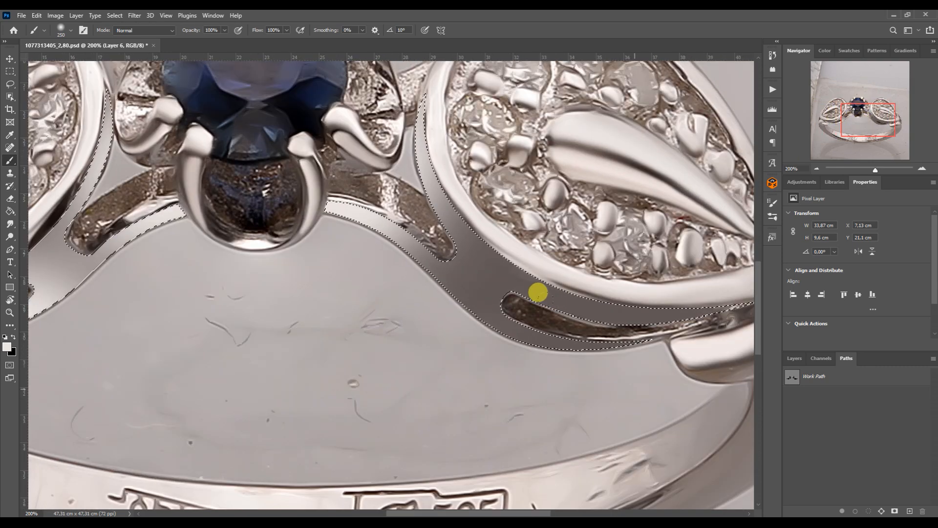
pyautogui.hotkey('ctrl', 'd')
# Step: Outline the band along the left leaf's lower outer rim with a closed curved Pen path
pyautogui.moveTo(876, 169)
pyautogui.mouseDown()
pyautogui.moveTo(835, 171)
pyautogui.moveTo(867, 170)
pyautogui.mouseUp()
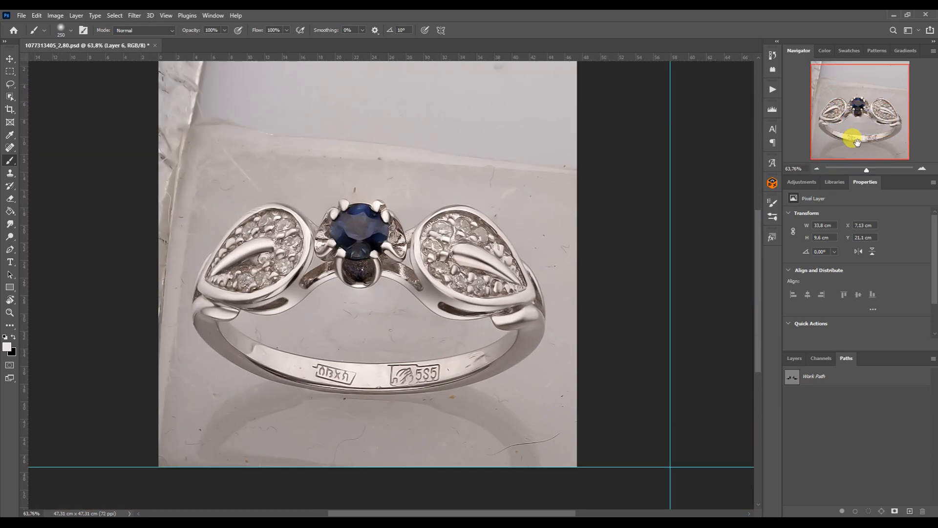
pyautogui.doubleClick(922, 169)
pyautogui.moveTo(894, 140); pyautogui.dragTo(850, 125)
pyautogui.click(922, 168)
pyautogui.press('p')
pyautogui.moveTo(205, 341); pyautogui.dragTo(409, 385)
pyautogui.click(471, 212)
pyautogui.hotkey('ctrl', 'z')
pyautogui.hotkey('ctrl', 'z')
pyautogui.click(472, 212)
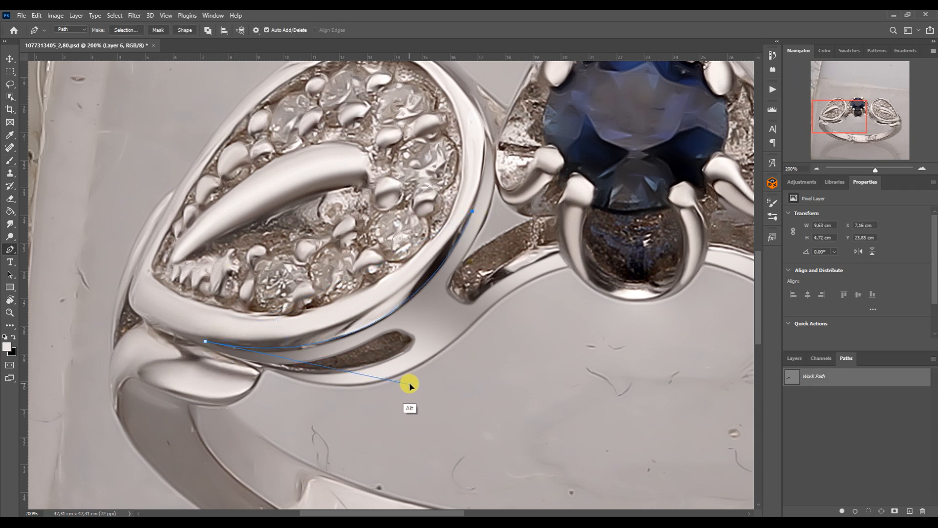
pyautogui.click(396, 310)
pyautogui.moveTo(293, 359); pyautogui.dragTo(277, 364)
pyautogui.moveTo(473, 211); pyautogui.dragTo(372, 372)
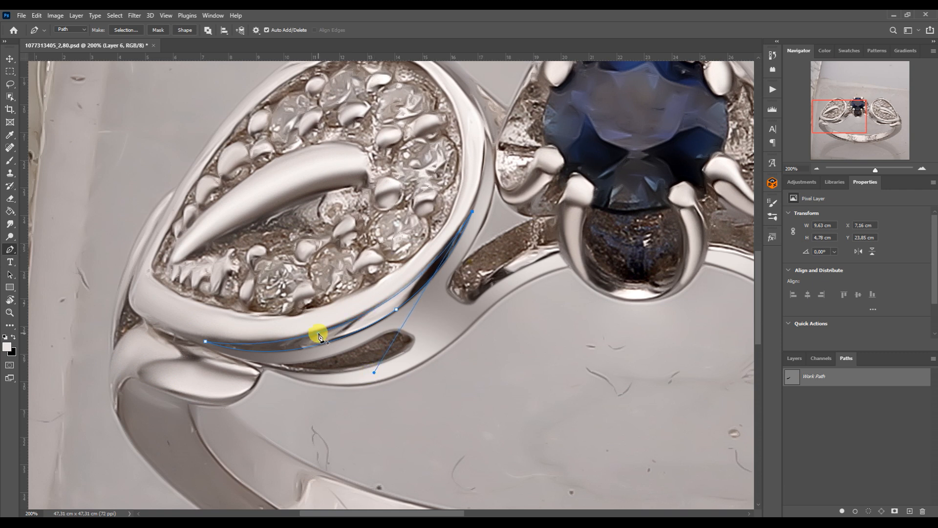
# Step: Load the left rim outline as a selection, brush a light highlight into it and deselect
pyautogui.hotkey('ctrl', 'Return')
pyautogui.click(9, 160)
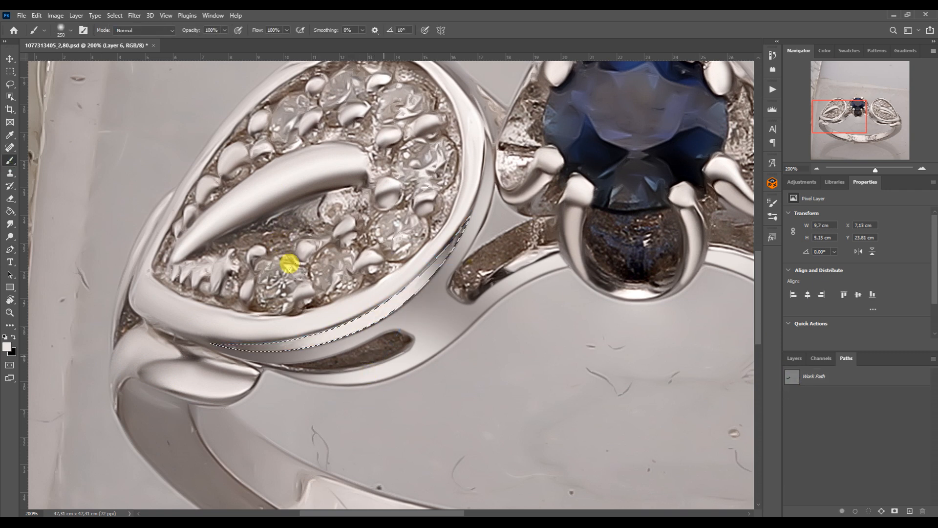
pyautogui.hotkey('ctrl', 'd')
# Step: Draw a thin closed Pen path along the groove between the left leaf's rim and the highlighted band
pyautogui.press('p')
pyautogui.click(484, 175)
pyautogui.click(478, 192)
pyautogui.moveTo(226, 343); pyautogui.dragTo(410, 363)
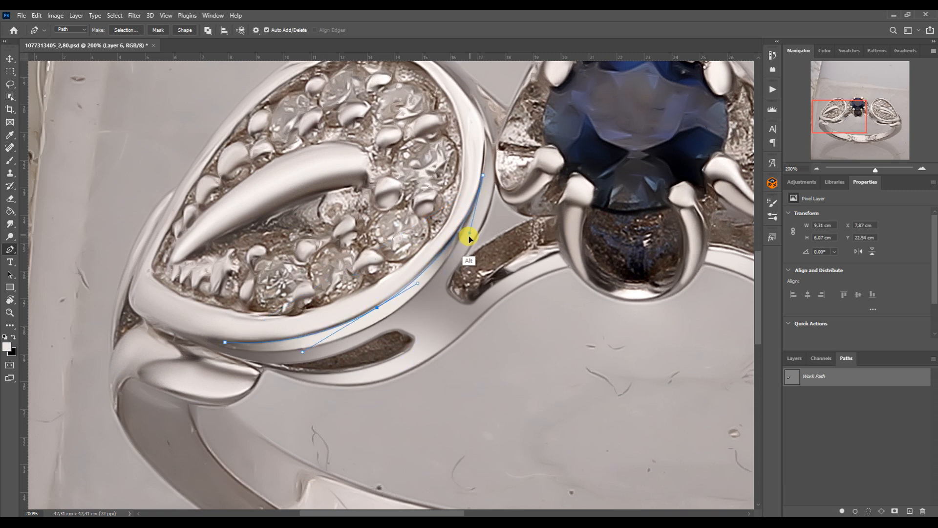
pyautogui.keyDown('alt'); pyautogui.click(223, 342); pyautogui.keyUp('alt')
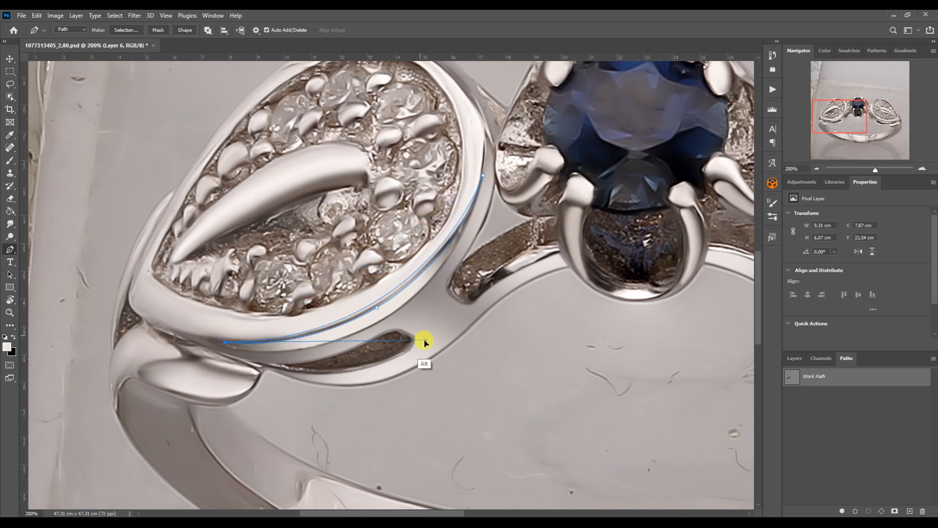
# Step: Load the thin groove path as a selection, brush a sampled dark tone into it and deselect
pyautogui.hotkey('ctrl', 'Return')
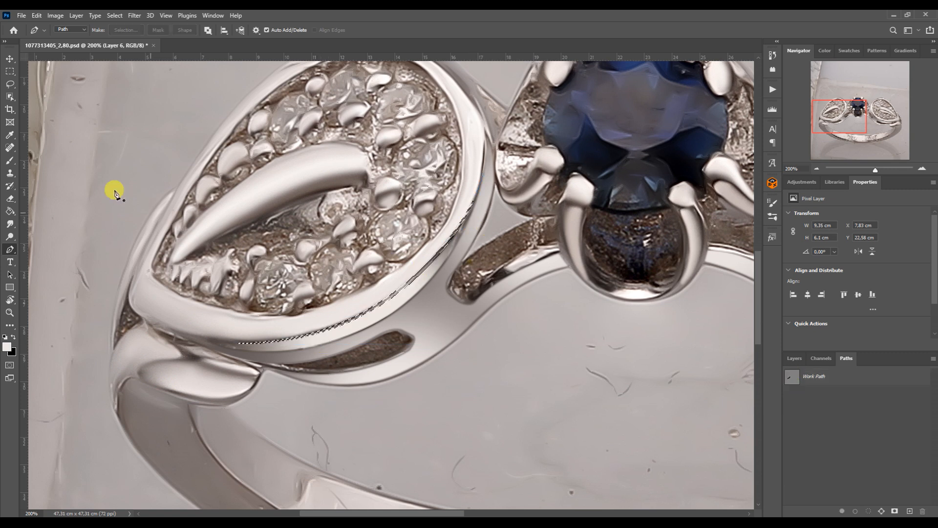
pyautogui.press('b')
pyautogui.keyDown('alt'); pyautogui.click(495, 266); pyautogui.keyUp('alt')
pyautogui.moveTo(405, 95); pyautogui.dragTo(215, 264)
pyautogui.hotkey('ctrl', 'd')
# Step: Outline thin slivers along the lower edges of the left slot and left recess and load them as selections
pyautogui.press('p')
pyautogui.click(408, 352)
pyautogui.click(278, 369)
pyautogui.moveTo(408, 352); pyautogui.dragTo(348, 388)
pyautogui.moveTo(278, 369); pyautogui.dragTo(312, 370)
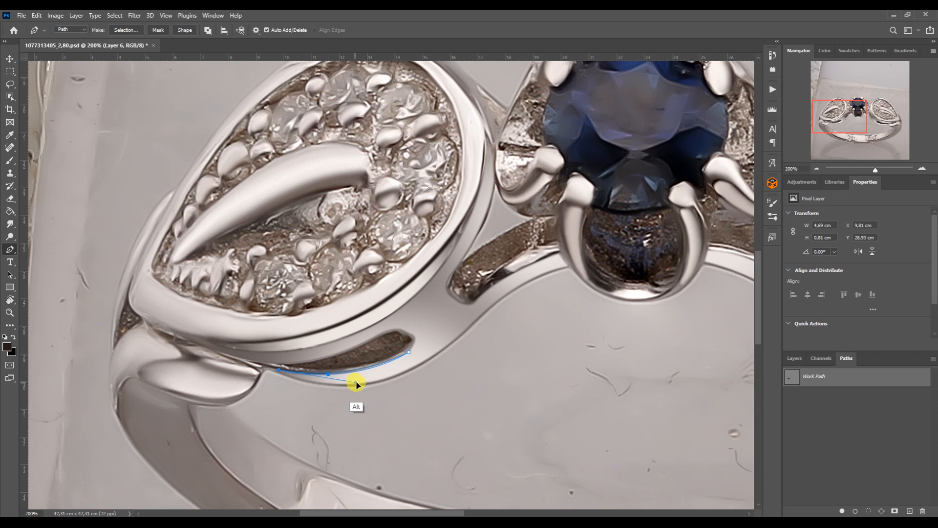
pyautogui.keyDown('ctrl'); pyautogui.click(791, 381); pyautogui.keyUp('ctrl')
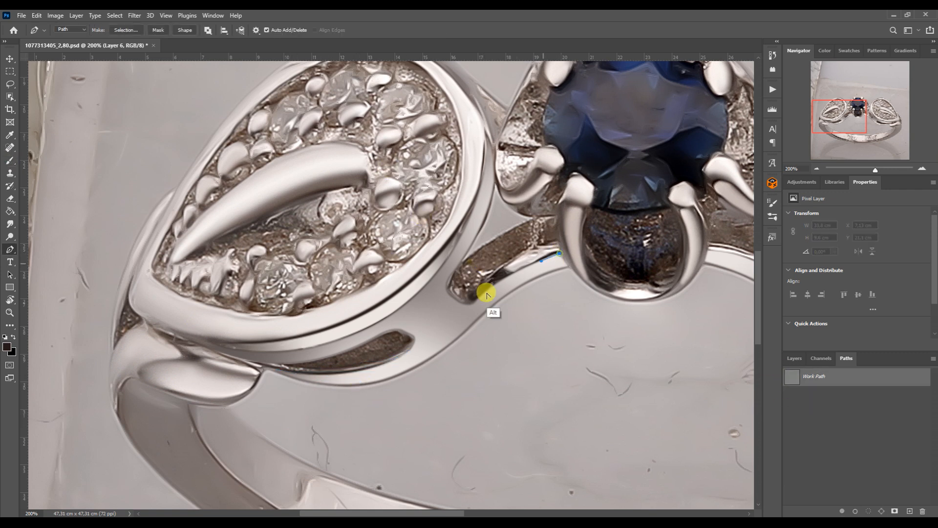
pyautogui.keyDown('ctrl'); pyautogui.click(792, 381); pyautogui.keyUp('ctrl')
pyautogui.hotkey('ctrl', 'd')
# Step: Outline the light strip along the left recess's lower edge and brush a sampled white highlight into it
pyautogui.moveTo(550, 256); pyautogui.dragTo(561, 251)
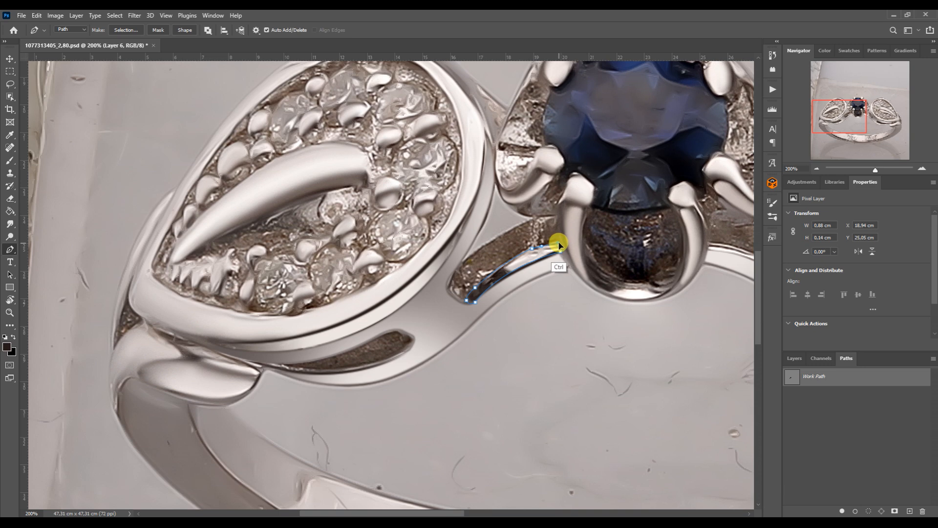
pyautogui.hotkey('ctrl', 'Return')
pyautogui.click(10, 160)
pyautogui.keyDown('alt'); pyautogui.click(471, 172); pyautogui.keyUp('alt')
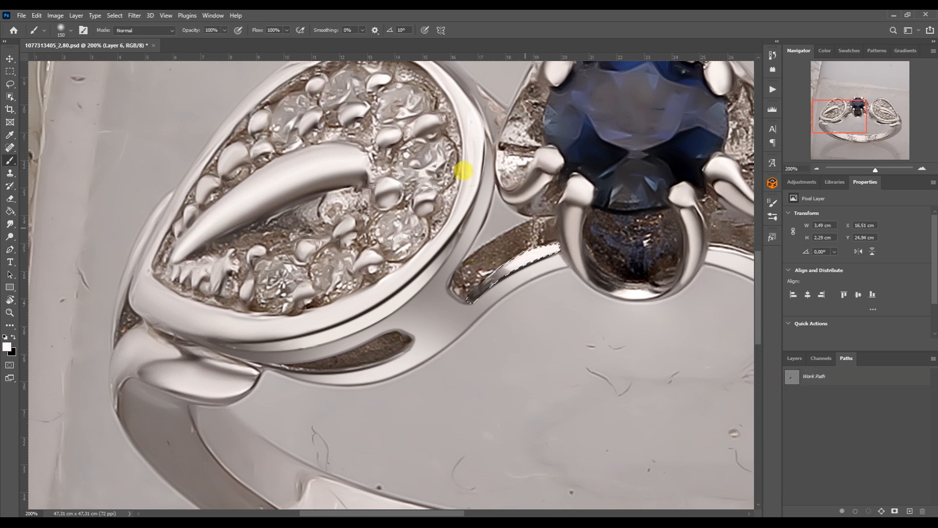
pyautogui.moveTo(548, 248); pyautogui.dragTo(477, 293)
pyautogui.hotkey('ctrl', 'd')
# Step: Outline a thin strip along the right recess's lower edge and brush a white highlight into it
pyautogui.moveTo(856, 129); pyautogui.dragTo(880, 127)
pyautogui.press('p')
pyautogui.moveTo(389, 275); pyautogui.dragTo(456, 279)
pyautogui.click(495, 327)
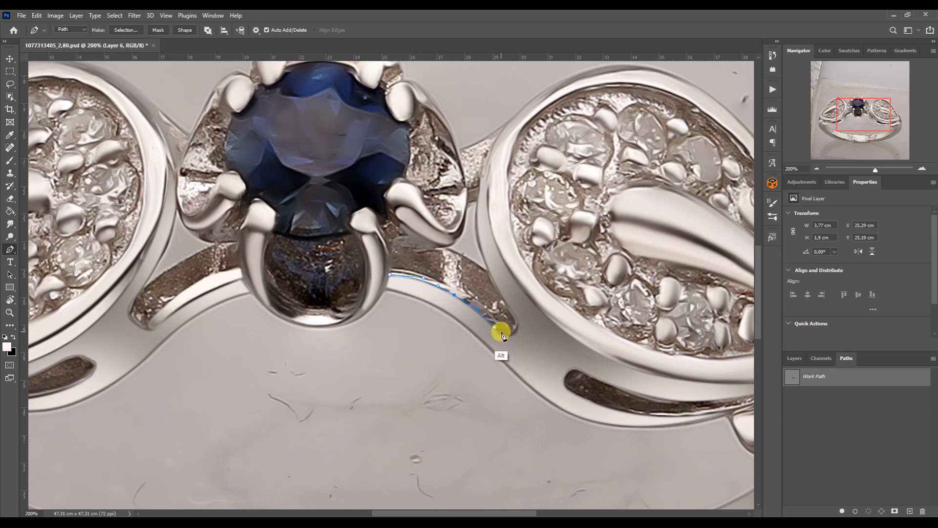
pyautogui.click(390, 268)
pyautogui.moveTo(486, 304); pyautogui.dragTo(453, 272)
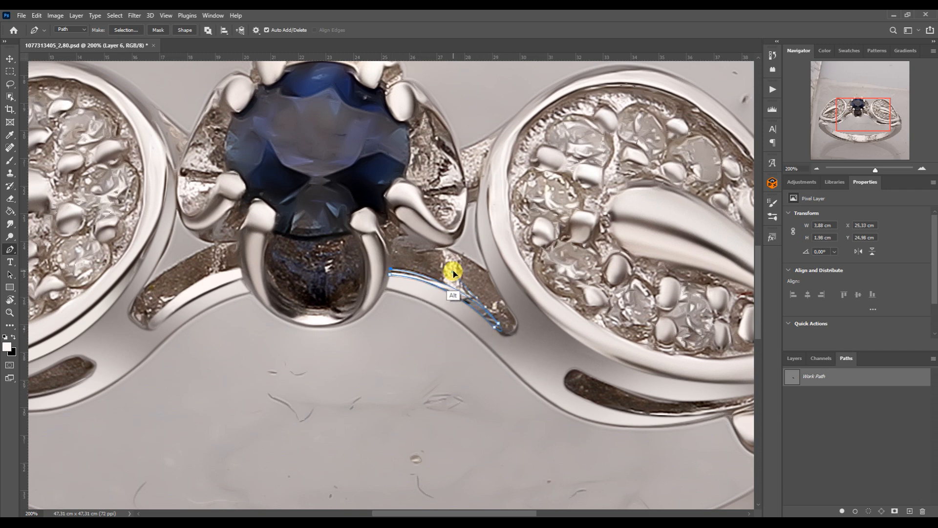
pyautogui.hotkey('ctrl', 'Return')
pyautogui.click(10, 160)
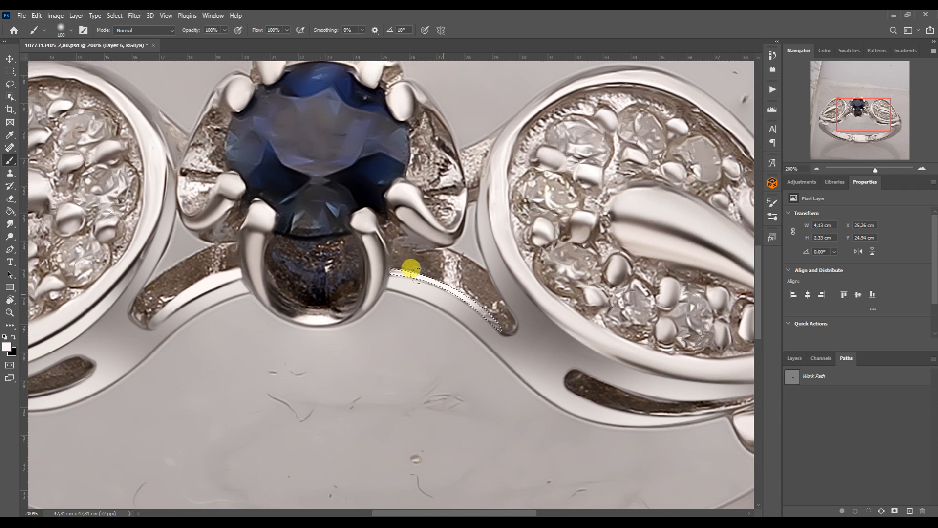
pyautogui.hotkey('ctrl', 'd')
# Step: Draw a thin closed Pen path along the outer lower rim of the right leaf
pyautogui.moveTo(868, 115); pyautogui.dragTo(879, 114)
pyautogui.press('p')
pyautogui.click(345, 192)
pyautogui.click(601, 402)
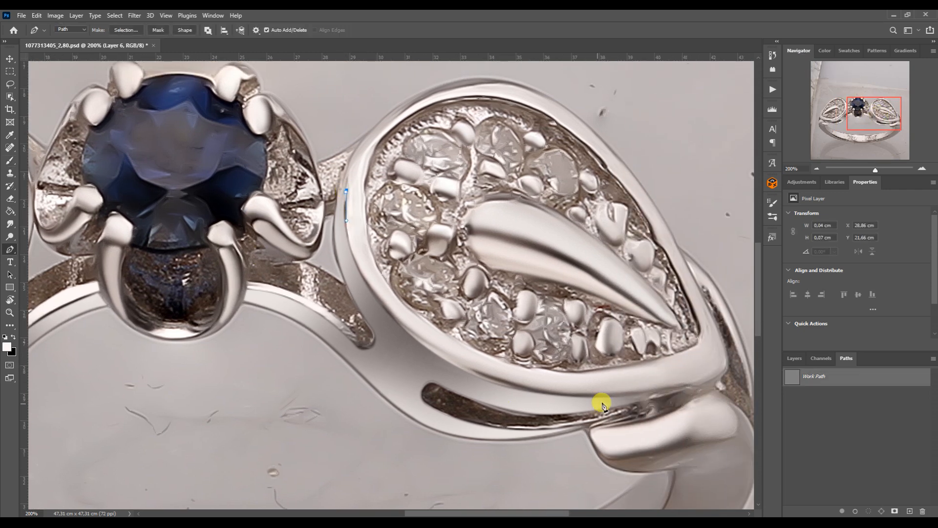
pyautogui.hotkey('ctrl', 'z')
pyautogui.moveTo(345, 194); pyautogui.dragTo(363, 398)
pyautogui.click(462, 367)
pyautogui.moveTo(595, 398); pyautogui.dragTo(477, 389)
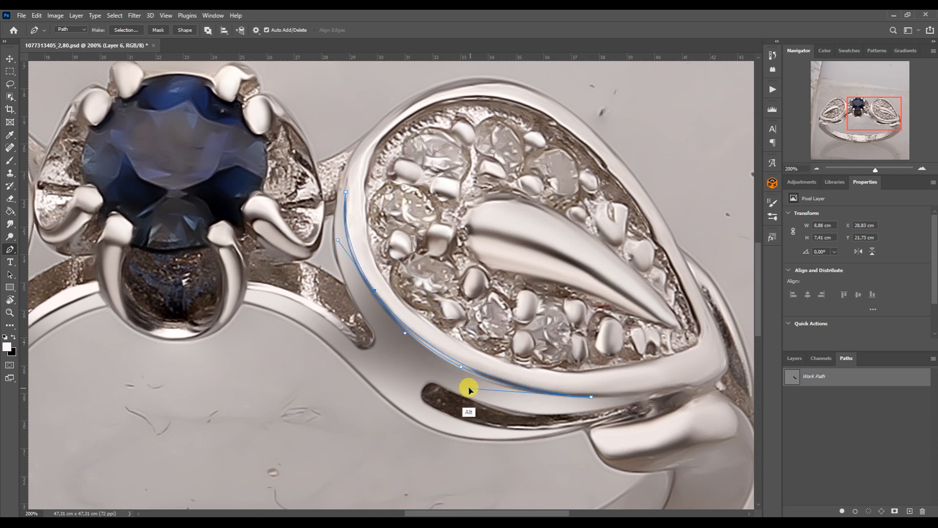
# Step: Load the right rim path as a selection and brush a dark tone sampled from the sapphire's setting into it
pyautogui.keyDown('ctrl'); pyautogui.click(791, 377); pyautogui.keyUp('ctrl')
pyautogui.press('b')
pyautogui.keyDown('alt'); pyautogui.click(135, 316); pyautogui.keyUp('alt')
pyautogui.moveTo(453, 289); pyautogui.dragTo(508, 347)
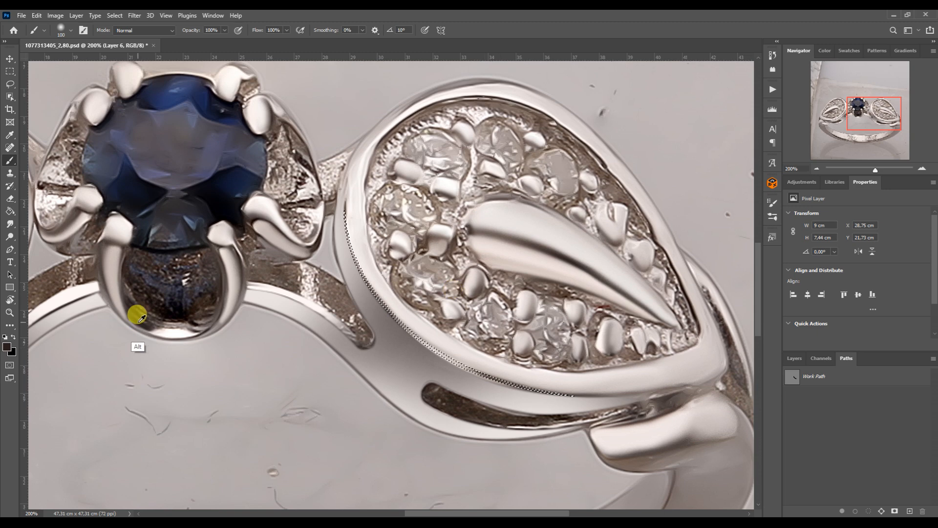
pyautogui.keyDown('alt'); pyautogui.click(138, 315); pyautogui.keyUp('alt')
pyautogui.moveTo(313, 186); pyautogui.dragTo(560, 367)
pyautogui.hotkey('ctrl', 'd')
# Step: Outline a thin sliver along the right leaf's inner upper rim down to its tip and darken it with the brush
pyautogui.press('p')
pyautogui.moveTo(520, 102); pyautogui.dragTo(665, 172)
pyautogui.click(702, 337)
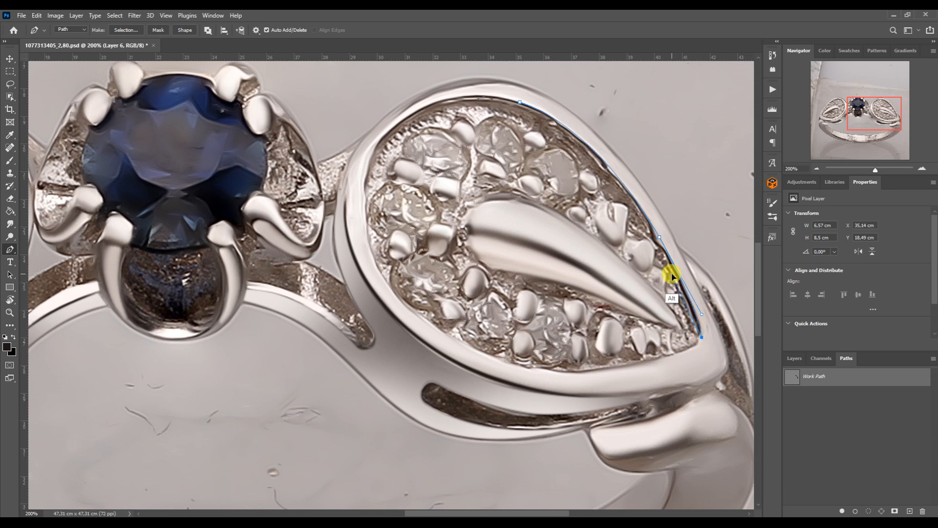
pyautogui.moveTo(702, 337); pyautogui.dragTo(640, 156)
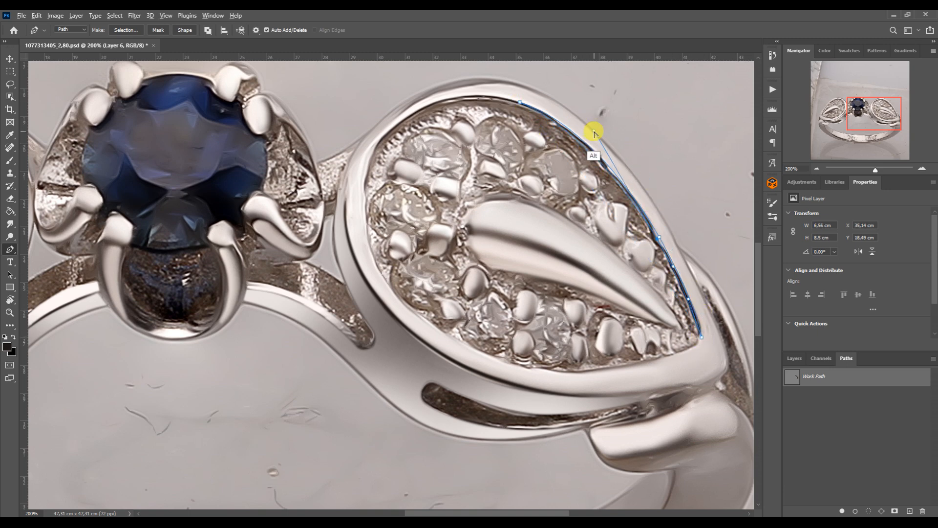
pyautogui.press('Return')
pyautogui.press('b')
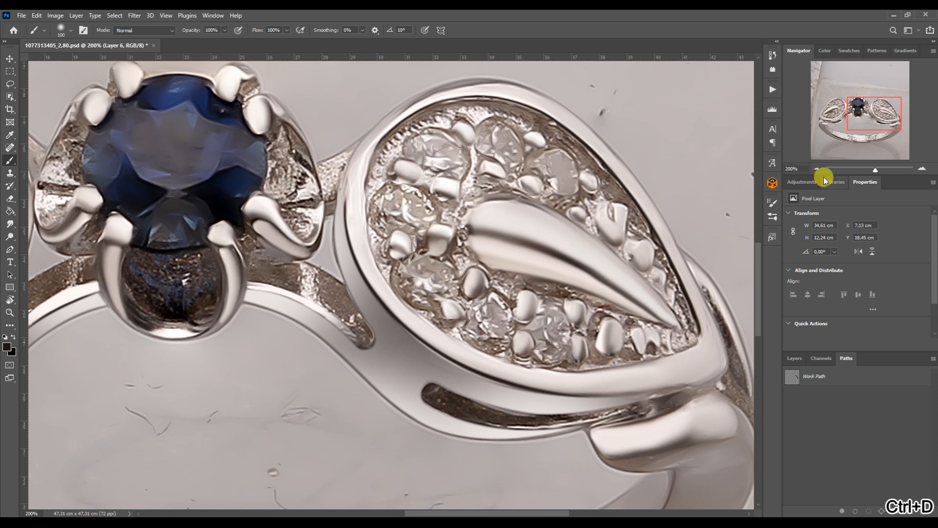
# Step: Draw thin closed Pen paths along the lower edges of the right slot and the right shoulder's recess
pyautogui.moveTo(862, 120); pyautogui.dragTo(859, 125)
pyautogui.press('p')
pyautogui.moveTo(461, 360); pyautogui.dragTo(478, 371)
pyautogui.click(617, 378)
pyautogui.moveTo(477, 371); pyautogui.dragTo(527, 390)
pyautogui.moveTo(617, 379); pyautogui.dragTo(521, 397)
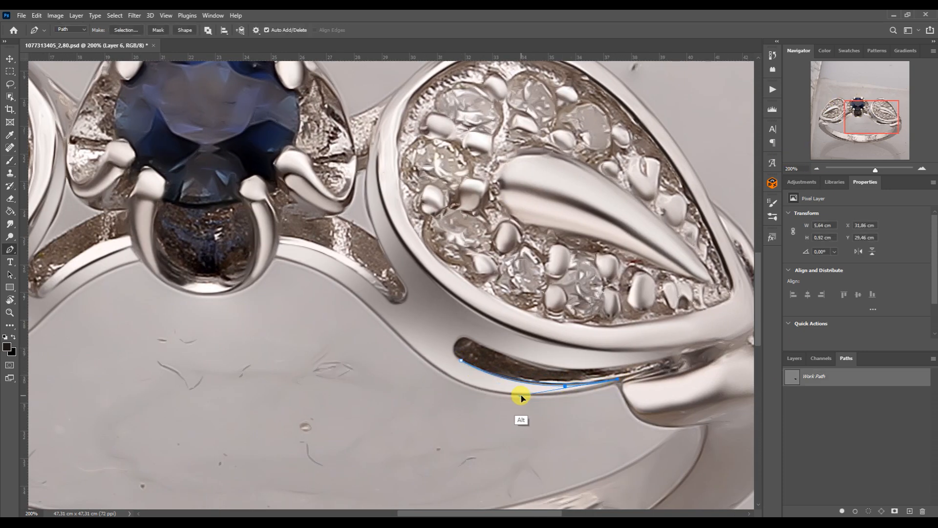
pyautogui.click(278, 244)
pyautogui.moveTo(383, 296)
pyautogui.mouseDown()
pyautogui.moveTo(327, 240)
pyautogui.moveTo(342, 243)
pyautogui.mouseUp()
# Step: Load the slot and recess slivers as a selection and brush them with the dark tone
pyautogui.keyDown('ctrl'); pyautogui.click(792, 378); pyautogui.keyUp('ctrl')
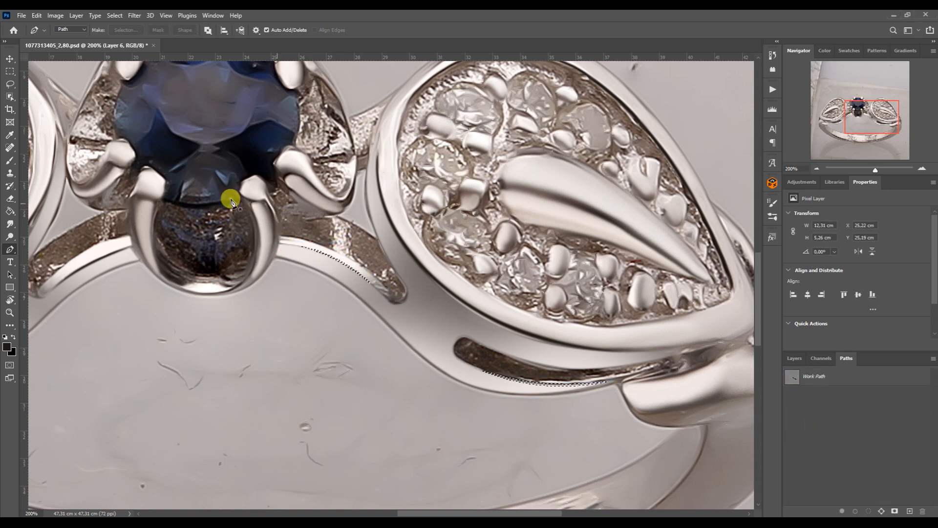
pyautogui.press('b')
pyautogui.moveTo(273, 218); pyautogui.dragTo(430, 350)
# Step: Draw a thin closed Pen path along the left leaf's inner upper rim from its rounded end to its tip
pyautogui.moveTo(870, 118); pyautogui.dragTo(834, 114)
pyautogui.press('p')
pyautogui.click(435, 110)
pyautogui.click(450, 125)
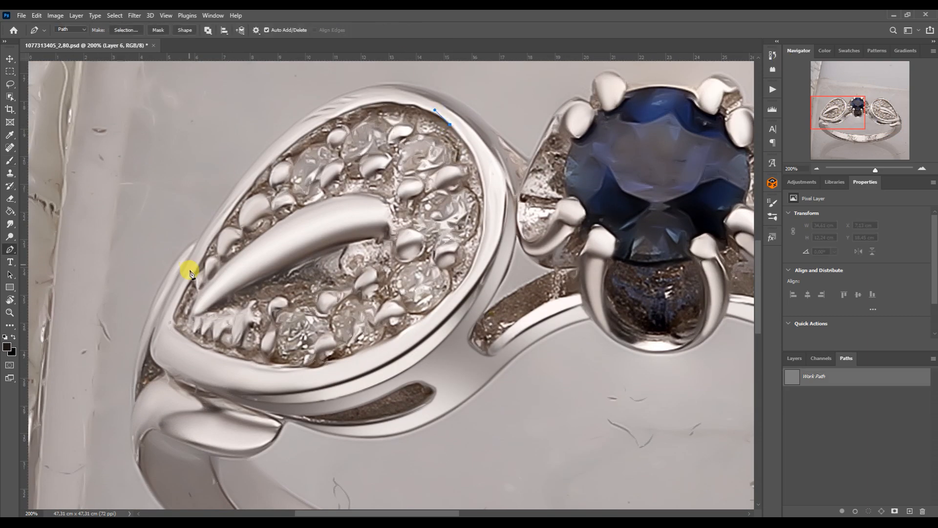
pyautogui.moveTo(434, 113); pyautogui.dragTo(297, 83)
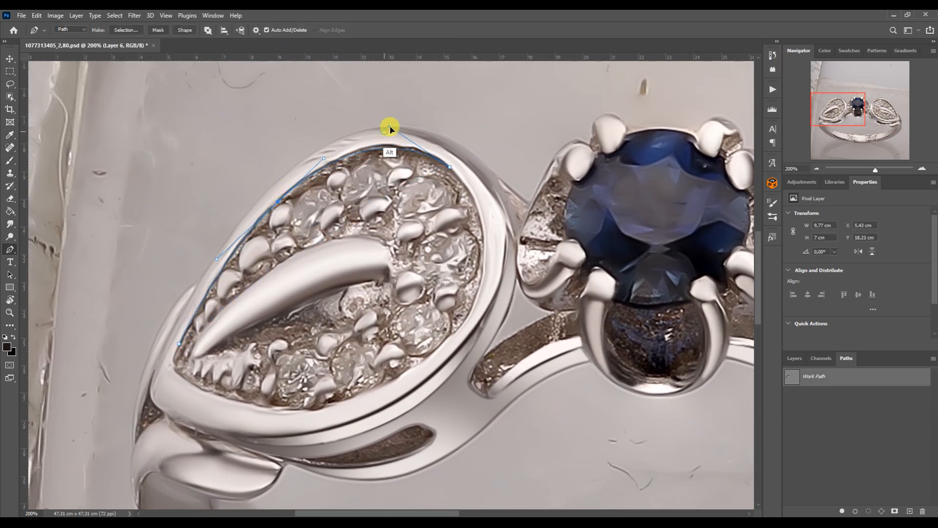
pyautogui.moveTo(180, 345); pyautogui.dragTo(181, 348)
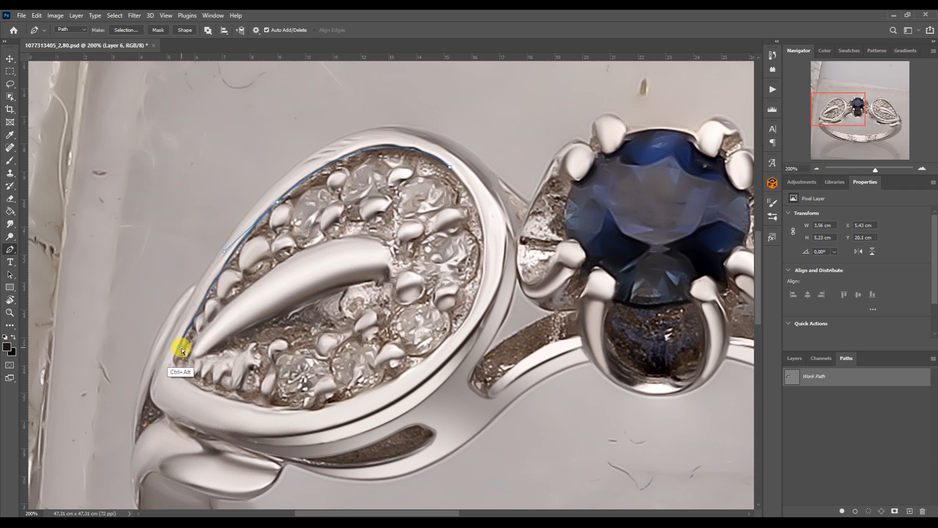
pyautogui.moveTo(258, 158); pyautogui.dragTo(340, 71)
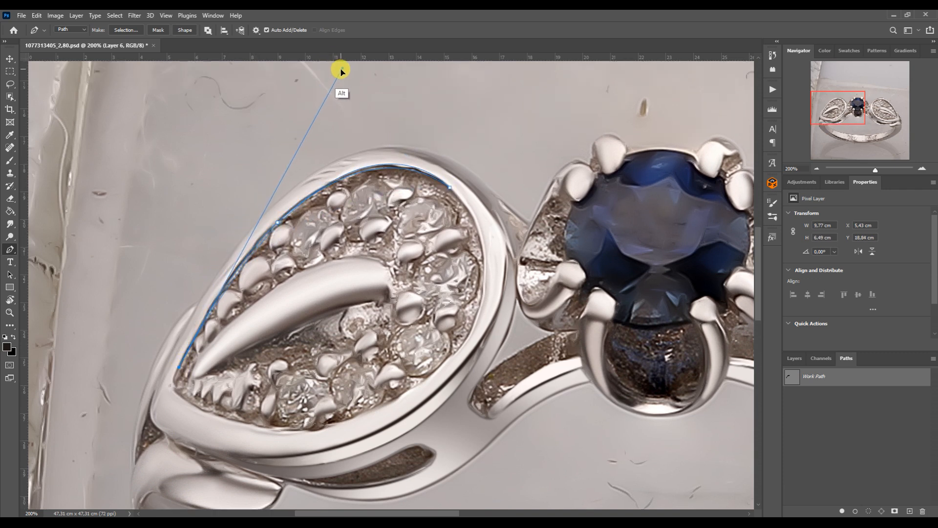
pyautogui.moveTo(266, 210); pyautogui.dragTo(245, 216)
# Step: Load the left leaf's inner rim path as a selection, brush it with the dark tone and deselect
pyautogui.hotkey('ctrl', 'Return')
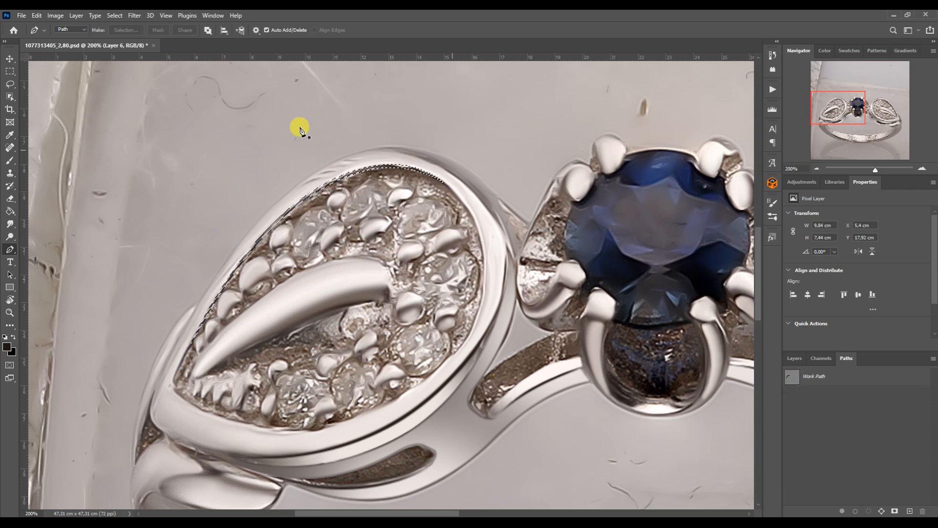
pyautogui.click(9, 160)
pyautogui.moveTo(166, 322); pyautogui.dragTo(447, 139)
pyautogui.hotkey('ctrl', 'd')
# Step: Activate the Background copy 3 layer and switch to the Mixer Brush for blending the metal
pyautogui.click(794, 358)
pyautogui.click(807, 497)
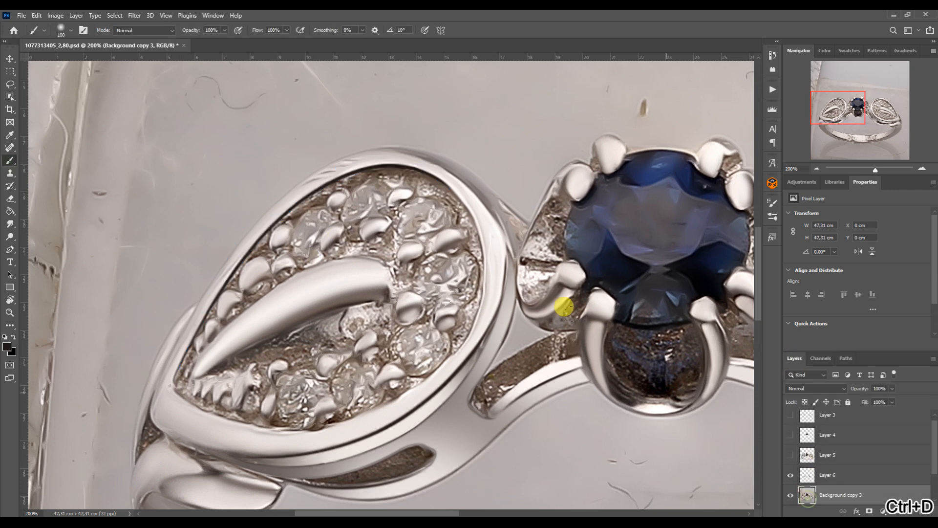
pyautogui.rightClick(9, 160)
pyautogui.click(53, 190)
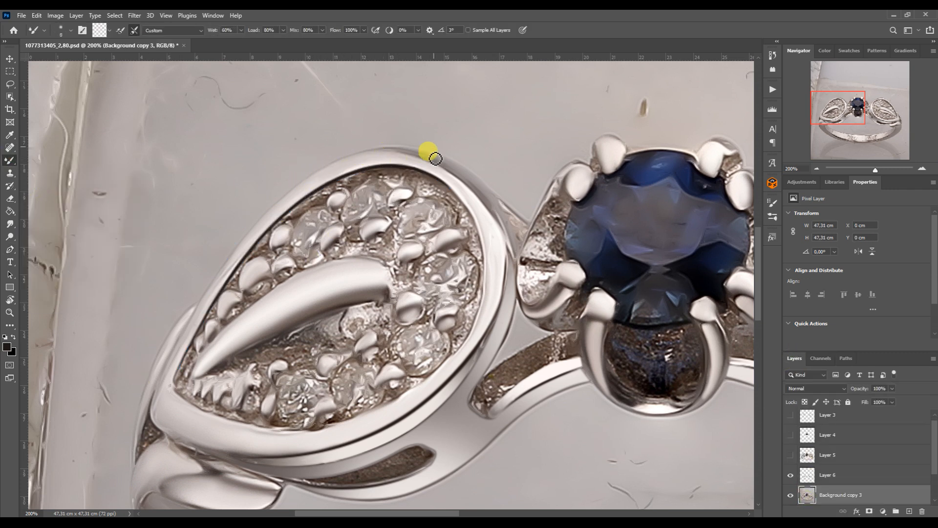
pyautogui.moveTo(868, 99); pyautogui.dragTo(842, 118)
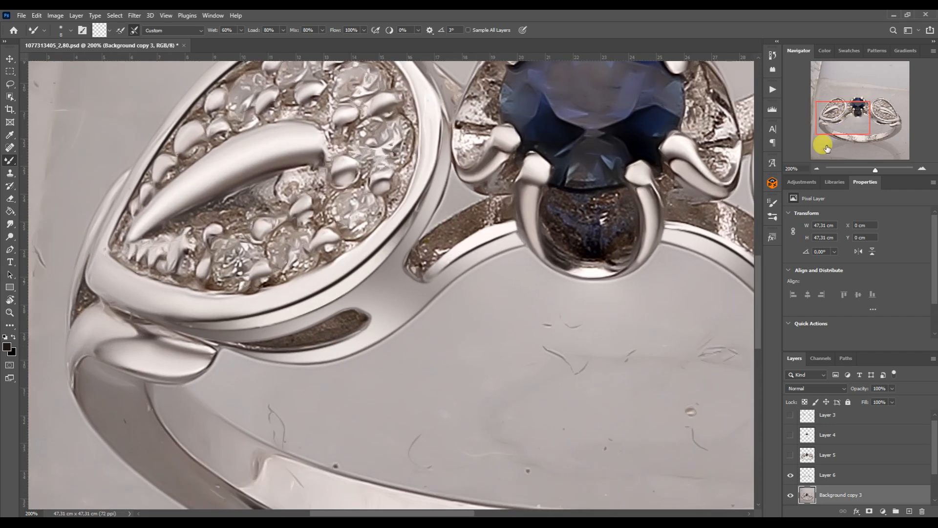
# Step: Duplicate Layer 6 together with Background copy 3 and merge the duplicates into one layer
pyautogui.click(816, 169)
pyautogui.click(817, 168)
pyautogui.click(817, 169)
pyautogui.click(922, 169)
pyautogui.keyDown('shift'); pyautogui.click(826, 476); pyautogui.keyUp('shift')
pyautogui.hotkey('ctrl', 'j')
pyautogui.hotkey('ctrl', 'e')
# Step: Copy the ring from the merged layer onto a new layer using Layer 5's outline, and delete Layer 5
pyautogui.keyDown('ctrl'); pyautogui.click(807, 456); pyautogui.keyUp('ctrl')
pyautogui.hotkey('ctrl', 'j')
pyautogui.click(853, 456)
pyautogui.press('Delete')
# Step: Add a new layer directly below the cut-out ring and fill it with white
pyautogui.click(833, 475)
pyautogui.click(909, 511)
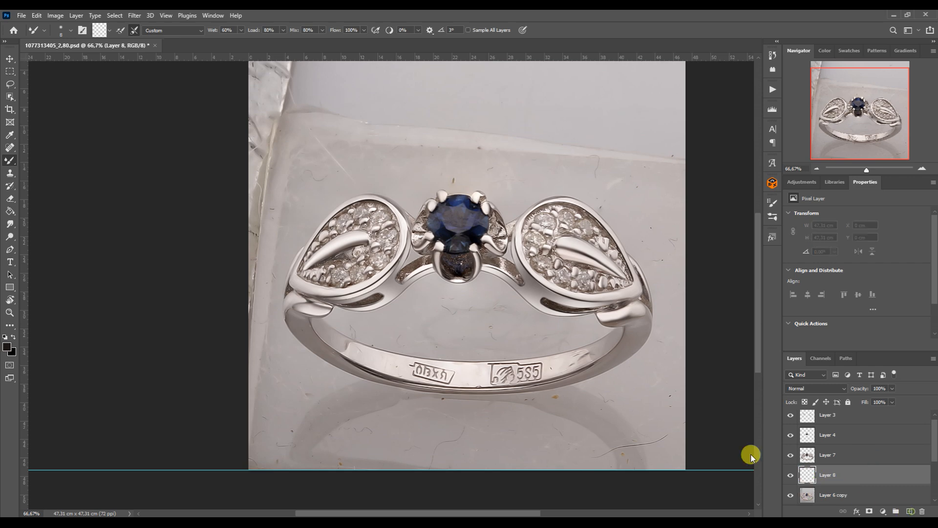
pyautogui.click(9, 211)
pyautogui.click(5, 337)
pyautogui.click(14, 336)
pyautogui.click(332, 379)
# Step: Activate Layer 7 and start a Pen path along the dark line bordering the outer band face at the ring's left
pyautogui.click(10, 59)
pyautogui.click(809, 455)
pyautogui.click(10, 249)
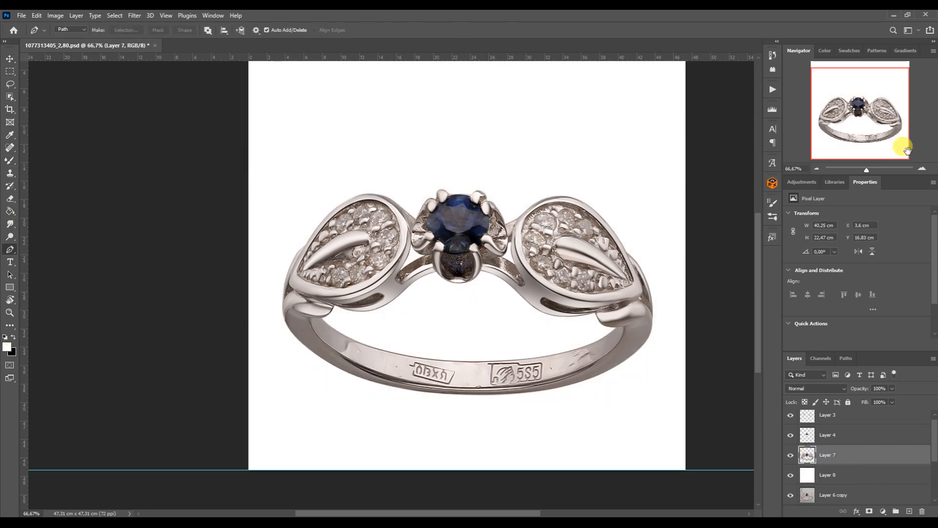
pyautogui.click(922, 168)
pyautogui.click(922, 169)
pyautogui.moveTo(861, 114); pyautogui.dragTo(837, 131)
pyautogui.click(208, 220)
pyautogui.click(580, 432)
pyautogui.moveTo(208, 220); pyautogui.dragTo(295, 424)
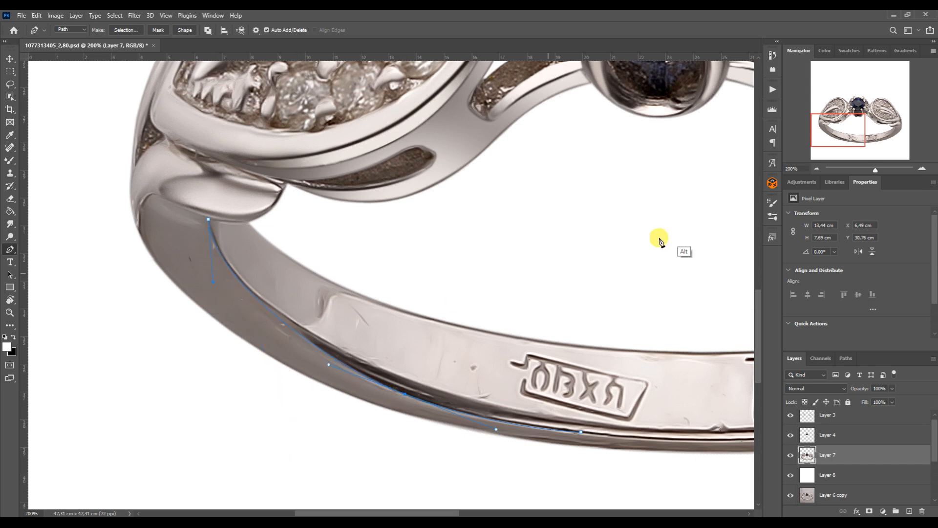
# Step: Extend the path along the line below the hallmarks to the right side of the band
pyautogui.click(850, 137)
pyautogui.keyDown('alt'); pyautogui.click(434, 353); pyautogui.keyUp('alt')
pyautogui.click(874, 138)
pyautogui.click(629, 221)
pyautogui.moveTo(113, 315); pyautogui.dragTo(490, 377)
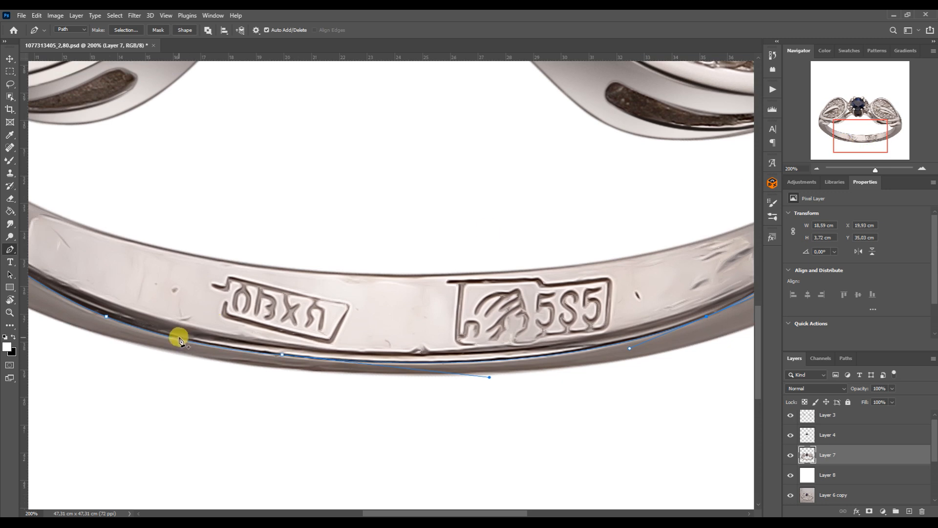
pyautogui.click(883, 133)
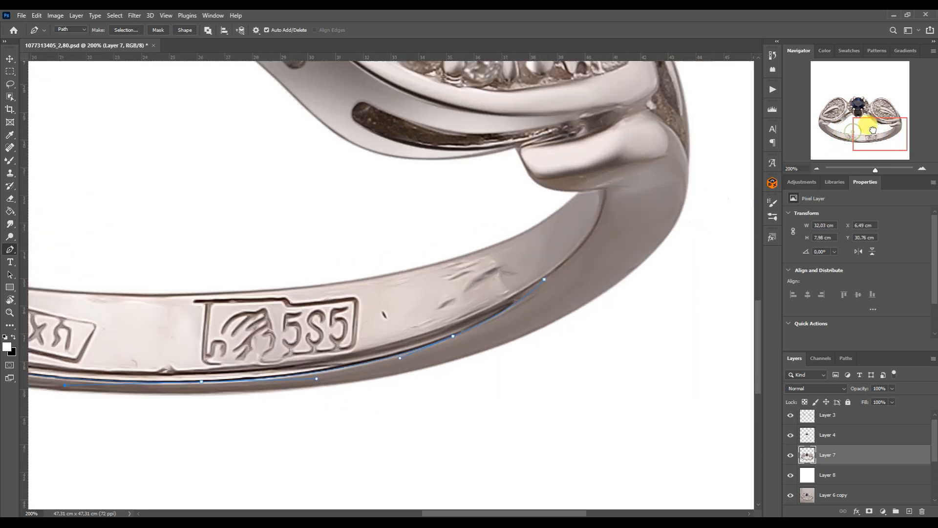
pyautogui.click(511, 292)
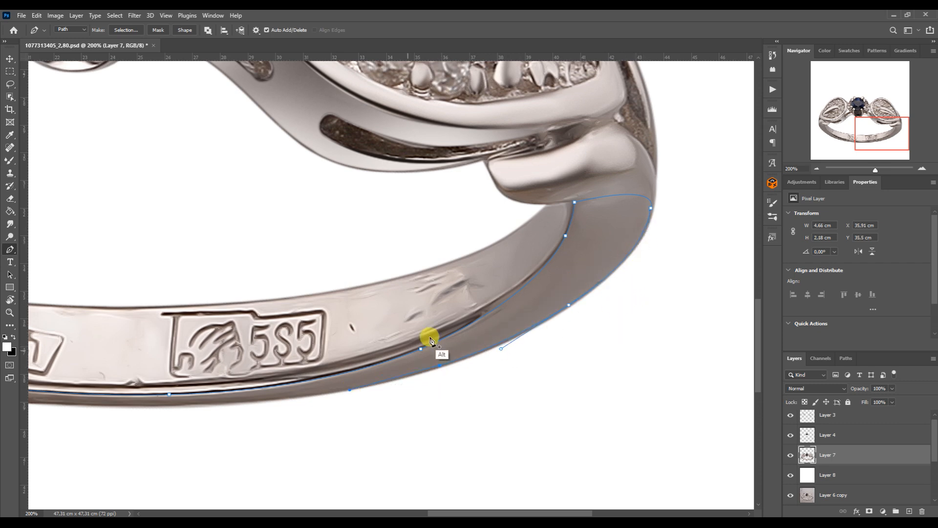
# Step: Load Layer 7's outline as a selection and continue the path back along the band's outer edge beneath the hallmarks
pyautogui.moveTo(431, 341); pyautogui.dragTo(677, 309)
pyautogui.keyDown('ctrl'); pyautogui.click(809, 453); pyautogui.keyUp('ctrl')
pyautogui.click(409, 374)
pyautogui.moveTo(597, 357); pyautogui.dragTo(574, 373)
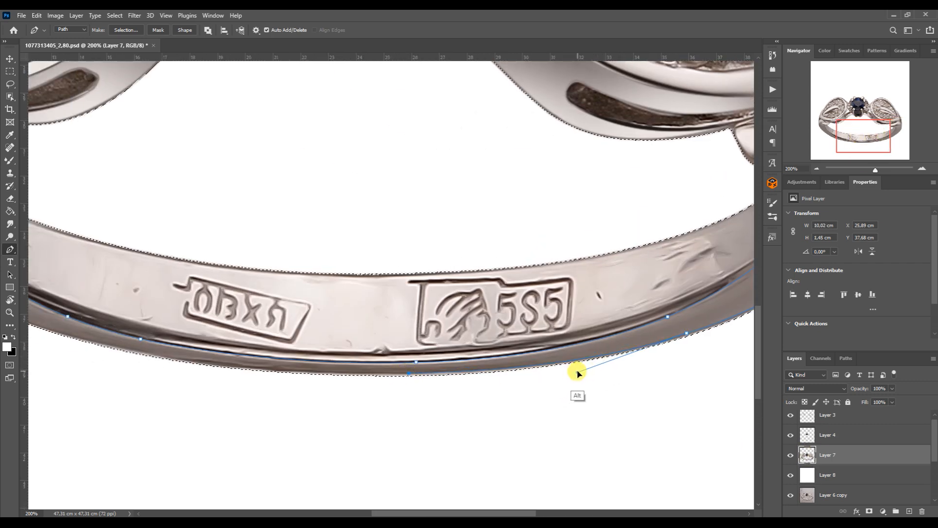
pyautogui.moveTo(644, 340); pyautogui.dragTo(509, 302)
pyautogui.click(509, 303)
pyautogui.moveTo(591, 293); pyautogui.dragTo(702, 220)
pyautogui.moveTo(314, 298); pyautogui.dragTo(625, 277)
pyautogui.moveTo(584, 314); pyautogui.dragTo(461, 313)
# Step: Trace the band's outer edge up to the left shoulder and close the path at its starting point
pyautogui.moveTo(846, 132); pyautogui.dragTo(834, 129)
pyautogui.click(230, 237)
pyautogui.moveTo(624, 357); pyautogui.dragTo(383, 371)
pyautogui.click(364, 308)
pyautogui.keyDown('ctrl'); pyautogui.click(229, 237); pyautogui.keyUp('ctrl')
pyautogui.click(141, 133)
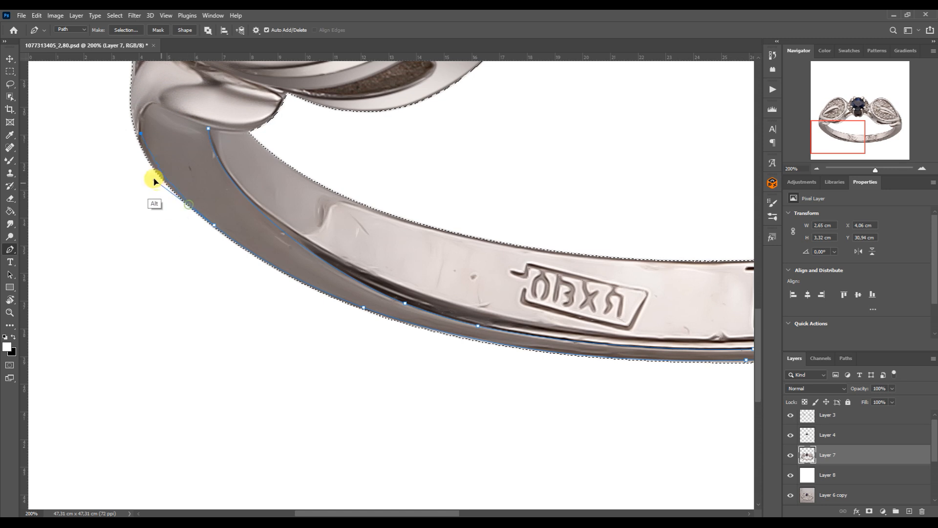
pyautogui.moveTo(141, 133); pyautogui.dragTo(190, 122)
pyautogui.click(157, 106)
pyautogui.click(148, 106)
pyautogui.keyDown('alt'); pyautogui.click(169, 116); pyautogui.keyUp('alt')
pyautogui.click(209, 129)
# Step: Load the closed path as a selection and copy the outer band face onto a new layer
pyautogui.click(846, 359)
pyautogui.keyDown('ctrl'); pyautogui.click(796, 375); pyautogui.keyUp('ctrl')
pyautogui.click(795, 359)
pyautogui.hotkey('ctrl', 'j')
# Step: Activate Layer 7 and draw a Pen path along the upper edge of the inner band from left to right
pyautogui.click(802, 473)
pyautogui.moveTo(839, 138)
pyautogui.mouseDown()
pyautogui.moveTo(848, 122)
pyautogui.moveTo(834, 141)
pyautogui.moveTo(831, 127)
pyautogui.mouseUp()
pyautogui.click(644, 379)
pyautogui.moveTo(261, 256); pyautogui.dragTo(338, 364)
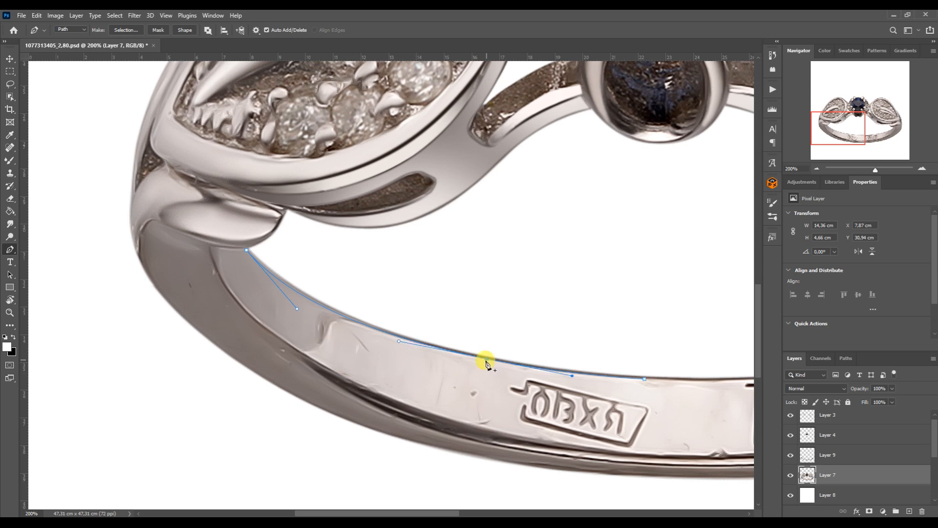
pyautogui.moveTo(838, 128); pyautogui.dragTo(870, 132)
pyautogui.click(451, 344)
pyautogui.click(609, 269)
pyautogui.moveTo(184, 326); pyautogui.dragTo(477, 340)
pyautogui.moveTo(609, 268); pyautogui.dragTo(638, 256)
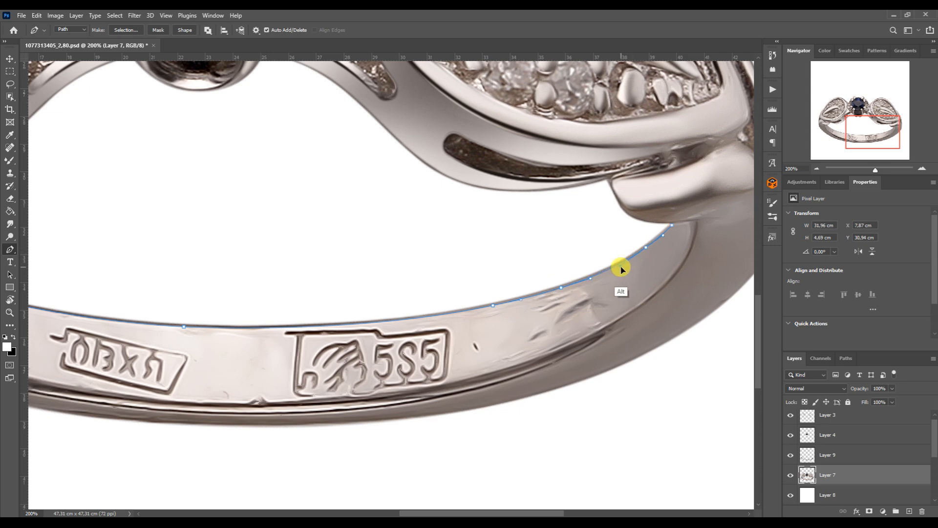
# Step: Close the path along the inner band's lower edge and copy the enclosed hallmarked surface onto a new layer
pyautogui.click(513, 368)
pyautogui.moveTo(694, 241); pyautogui.dragTo(700, 299)
pyautogui.moveTo(858, 142); pyautogui.dragTo(842, 144)
pyautogui.click(60, 270)
pyautogui.moveTo(270, 291); pyautogui.dragTo(253, 431)
pyautogui.moveTo(485, 386); pyautogui.dragTo(503, 401)
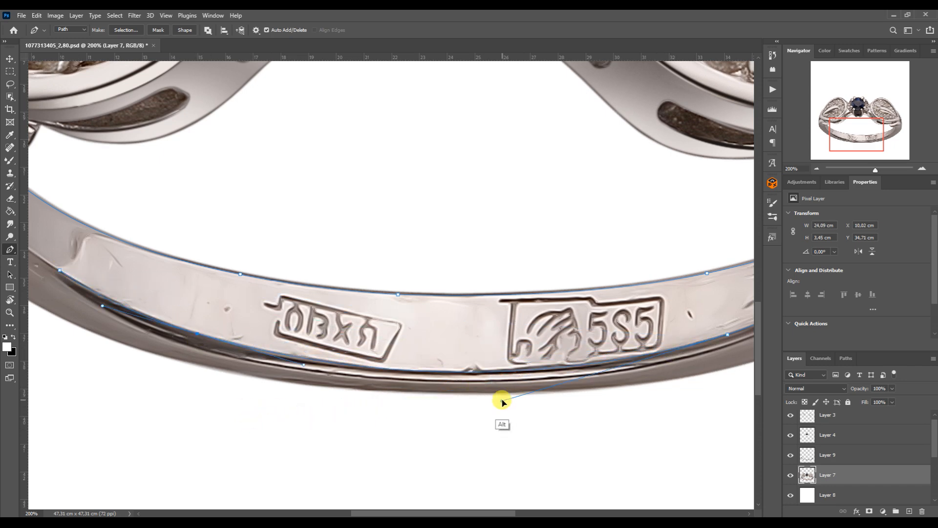
pyautogui.moveTo(847, 128); pyautogui.dragTo(828, 122)
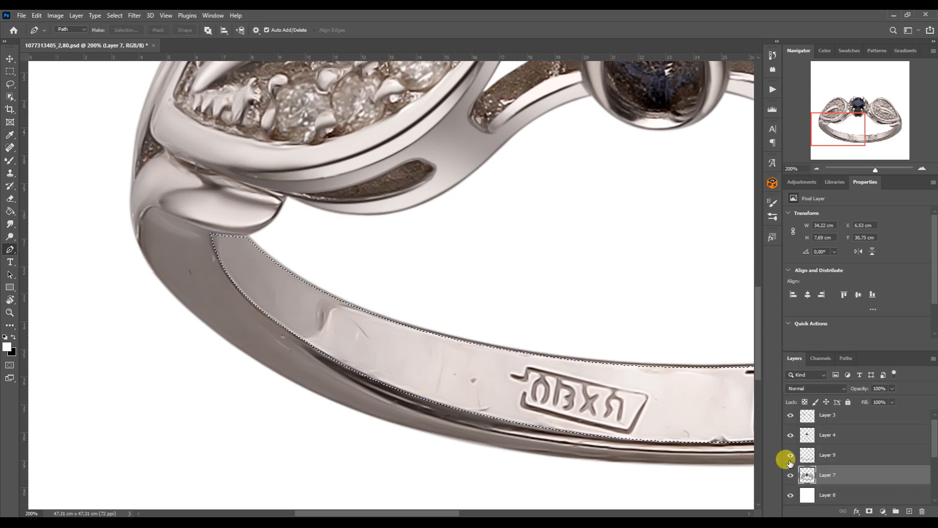
pyautogui.hotkey('ctrl', 'Return')
pyautogui.hotkey('ctrl', 'j')
# Step: Run the JRetouchPRO Silver color correction action on Layer 7
pyautogui.tripleClick(817, 170)
pyautogui.moveTo(829, 126); pyautogui.dragTo(834, 117)
pyautogui.click(809, 493)
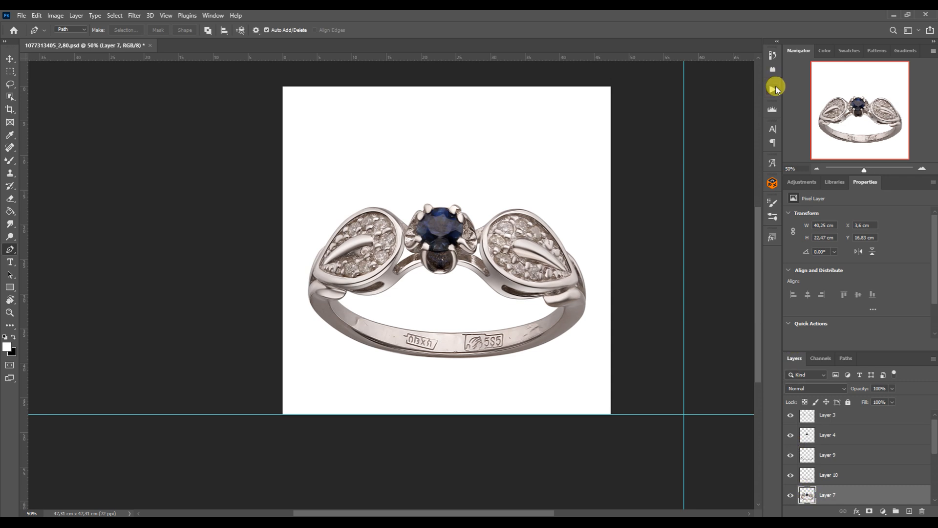
pyautogui.click(774, 89)
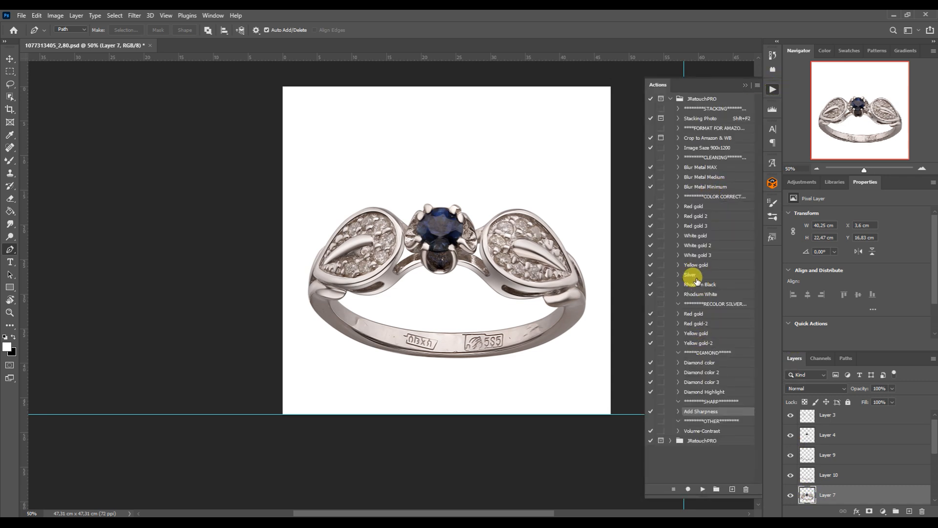
pyautogui.click(697, 280)
pyautogui.click(702, 488)
# Step: Clip the action's adjustment layers to Layer 7 and activate Layer 9 above them
pyautogui.keyDown('alt'); pyautogui.click(805, 484); pyautogui.keyUp('alt')
pyautogui.keyDown('alt'); pyautogui.click(804, 465); pyautogui.keyUp('alt')
pyautogui.keyDown('alt'); pyautogui.click(802, 444); pyautogui.keyUp('alt')
pyautogui.click(805, 417)
pyautogui.scroll(1, 805, 418)
pyautogui.click(805, 419)
# Step: Open glare-parts-3.tif from the product parts folder and bring its curved white metal piece into the ring image
pyautogui.click(276, 512)
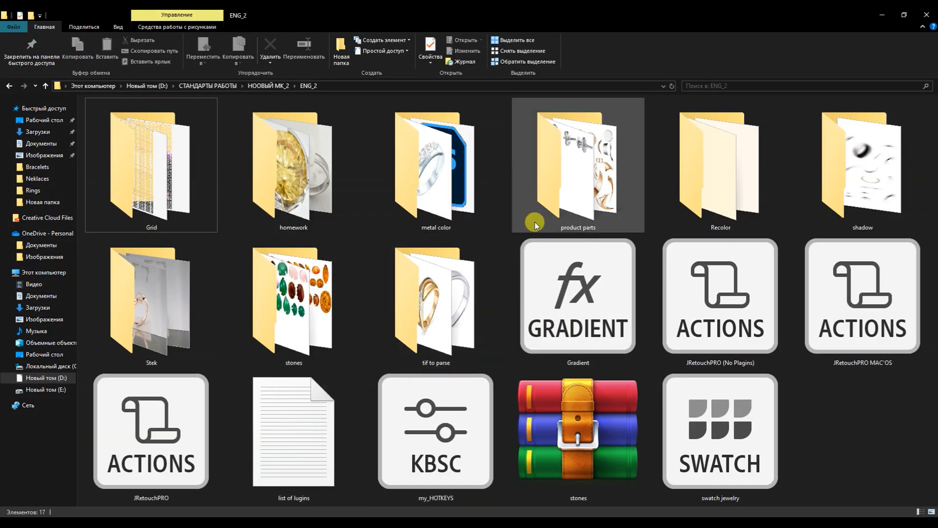
pyautogui.doubleClick(598, 156)
pyautogui.moveTo(743, 266); pyautogui.dragTo(388, 44)
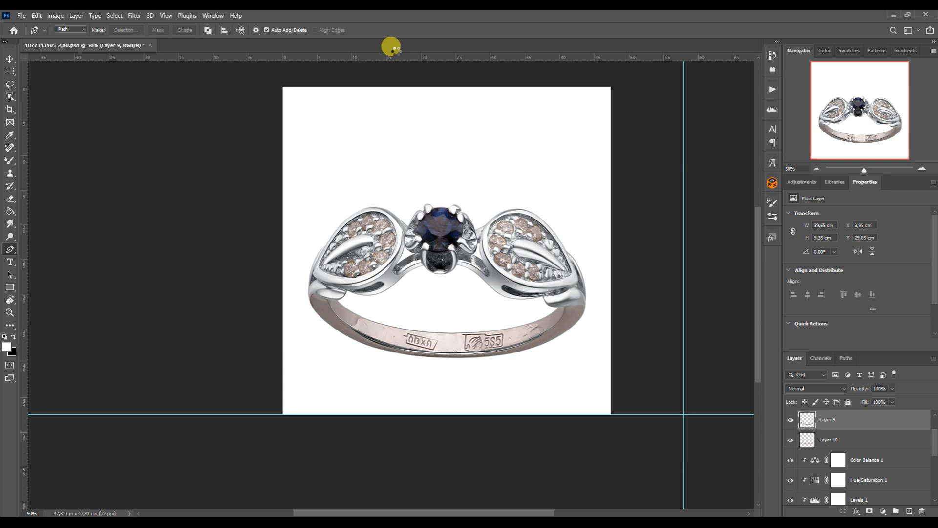
pyautogui.hotkey('ctrl', 'z')
pyautogui.click(10, 59)
pyautogui.moveTo(416, 420); pyautogui.dragTo(362, 324)
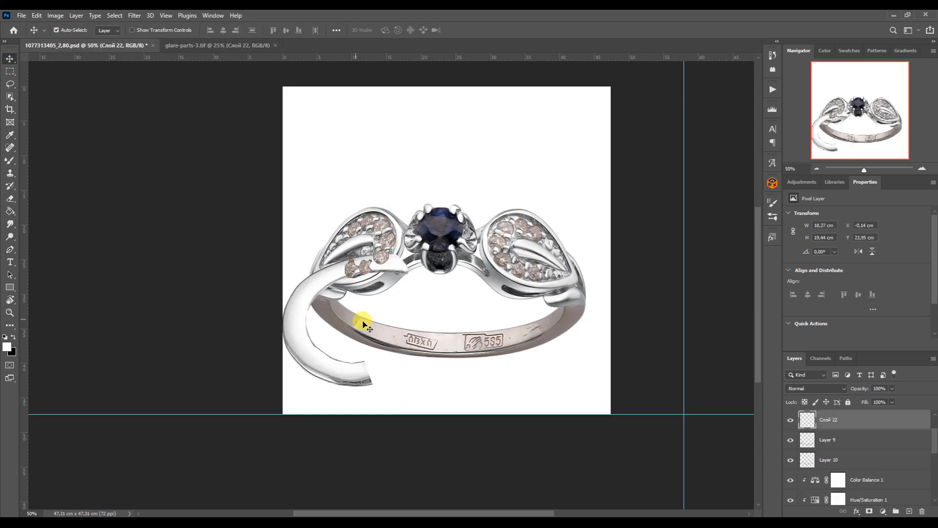
# Step: Rotate, scale and reshape the curved metal piece to cover the left half of the outer band
pyautogui.hotkey('ctrl', 't')
pyautogui.moveTo(417, 385)
pyautogui.mouseDown()
pyautogui.moveTo(454, 220)
pyautogui.moveTo(424, 394)
pyautogui.mouseUp()
pyautogui.rightClick(377, 358)
pyautogui.click(395, 351)
pyautogui.moveTo(343, 365); pyautogui.dragTo(377, 365)
pyautogui.moveTo(378, 253); pyautogui.dragTo(356, 280)
pyautogui.moveTo(380, 386); pyautogui.dragTo(406, 359)
pyautogui.moveTo(356, 280); pyautogui.dragTo(351, 274)
pyautogui.moveTo(405, 360); pyautogui.dragTo(429, 364)
pyautogui.moveTo(328, 321); pyautogui.dragTo(320, 322)
pyautogui.moveTo(347, 274); pyautogui.dragTo(345, 280)
pyautogui.moveTo(429, 366); pyautogui.dragTo(429, 360)
pyautogui.press('Return')
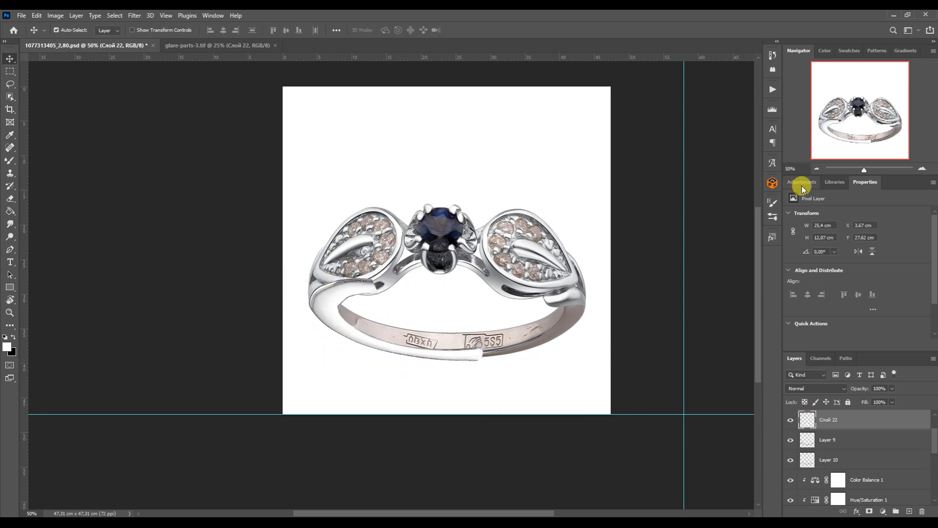
# Step: Add a Color Balance adjustment clipped to the curved metal piece and merge the two layers
pyautogui.click(802, 182)
pyautogui.click(804, 217)
pyautogui.keyDown('alt'); pyautogui.click(817, 430); pyautogui.keyUp('alt')
pyautogui.click(908, 264)
pyautogui.keyDown('shift'); pyautogui.click(806, 438); pyautogui.keyUp('shift')
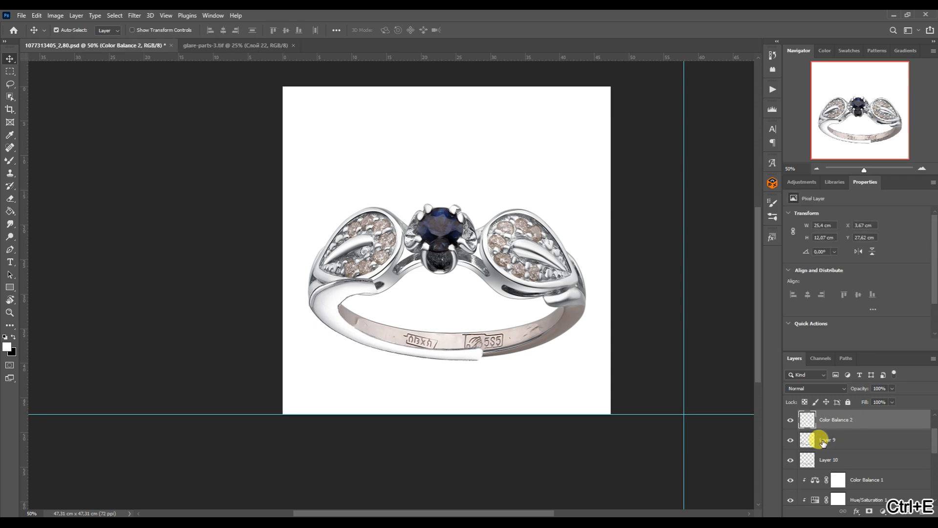
pyautogui.hotkey('ctrl', 'e')
# Step: Clip the merged metal piece to Layer 9 and warp it to follow the left half of the outer band
pyautogui.hotkey('ctrl', 't')
pyautogui.rightClick(420, 345)
pyautogui.click(440, 205)
pyautogui.moveTo(302, 279); pyautogui.dragTo(292, 276)
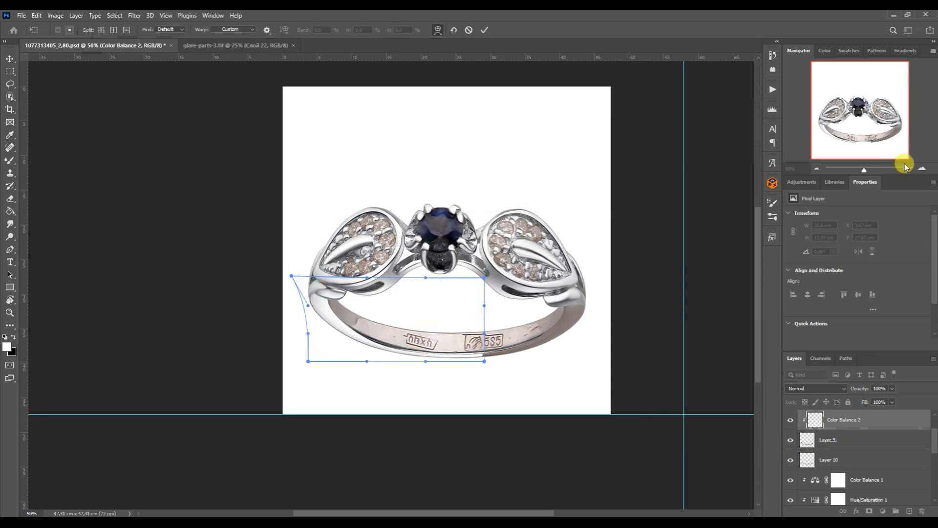
pyautogui.doubleClick(922, 169)
pyautogui.click(853, 130)
pyautogui.moveTo(151, 404); pyautogui.dragTo(176, 406)
pyautogui.moveTo(266, 404)
pyautogui.mouseDown()
pyautogui.moveTo(295, 379)
pyautogui.moveTo(267, 403)
pyautogui.mouseUp()
pyautogui.moveTo(502, 404); pyautogui.dragTo(510, 399)
pyautogui.moveTo(385, 404); pyautogui.dragTo(378, 409)
pyautogui.moveTo(118, 234); pyautogui.dragTo(118, 238)
pyautogui.moveTo(267, 241); pyautogui.dragTo(208, 248)
pyautogui.moveTo(325, 338); pyautogui.dragTo(326, 345)
pyautogui.moveTo(510, 399); pyautogui.dragTo(543, 395)
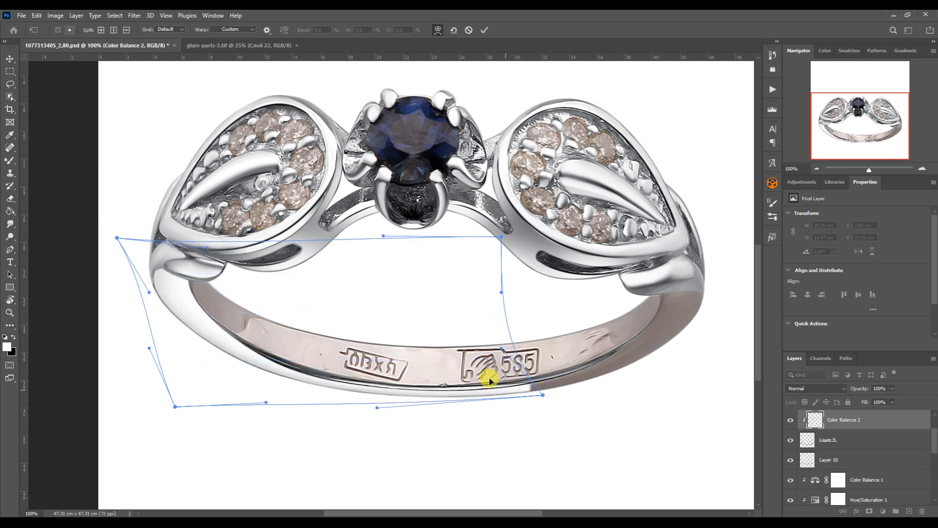
pyautogui.press('Return')
# Step: Duplicate the metal piece, mirror it horizontally over the right half of the band and clip it to Layer 9
pyautogui.hotkey('ctrl', 'j')
pyautogui.hotkey('ctrl', 't')
pyautogui.rightClick(330, 292)
pyautogui.click(362, 494)
pyautogui.moveTo(444, 329); pyautogui.dragTo(634, 341)
pyautogui.press('Return')
pyautogui.keyDown('alt'); pyautogui.click(813, 430); pyautogui.keyUp('alt')
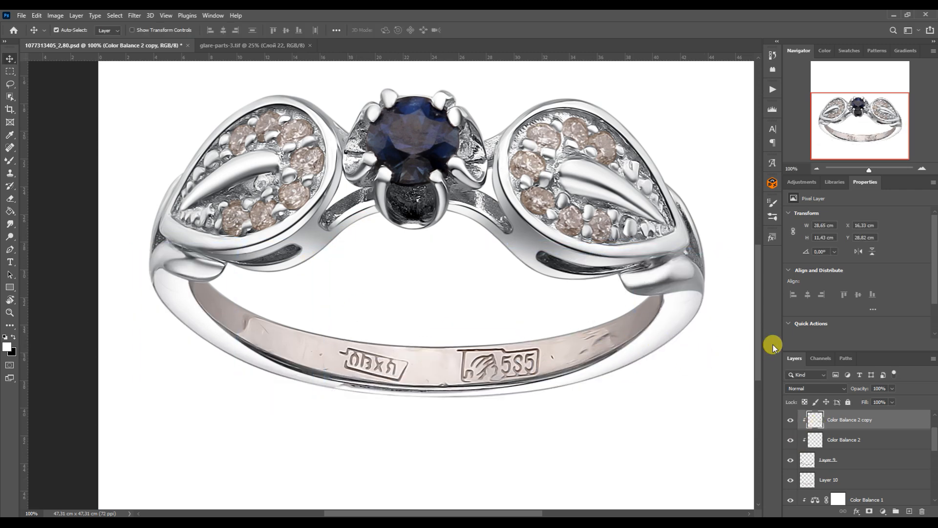
# Step: Warp the mirrored piece to follow the right half of the band and erase its overlapping left end
pyautogui.hotkey('ctrl', 't')
pyautogui.rightClick(485, 340)
pyautogui.click(494, 190)
pyautogui.moveTo(320, 412); pyautogui.dragTo(327, 392)
pyautogui.moveTo(451, 411); pyautogui.dragTo(447, 406)
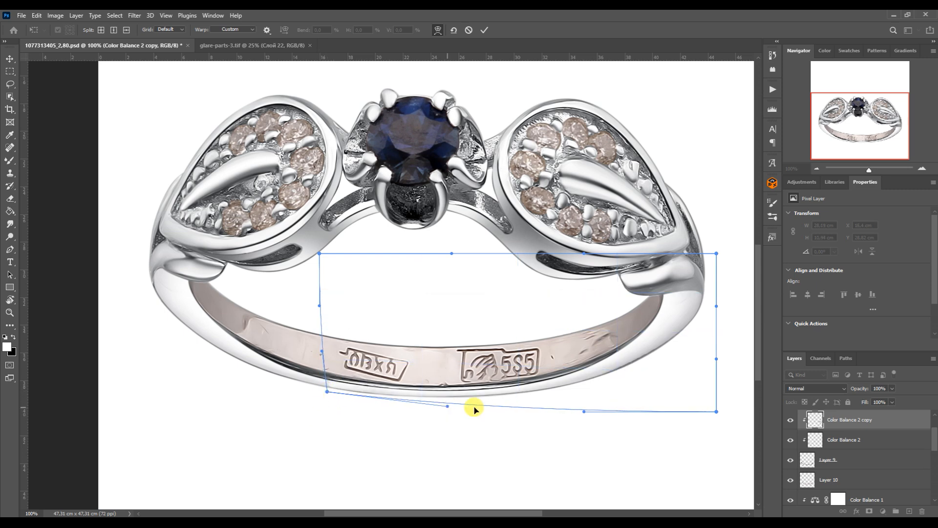
pyautogui.moveTo(584, 411); pyautogui.dragTo(580, 409)
pyautogui.moveTo(717, 412); pyautogui.dragTo(724, 421)
pyautogui.press('Return')
pyautogui.click(8, 196)
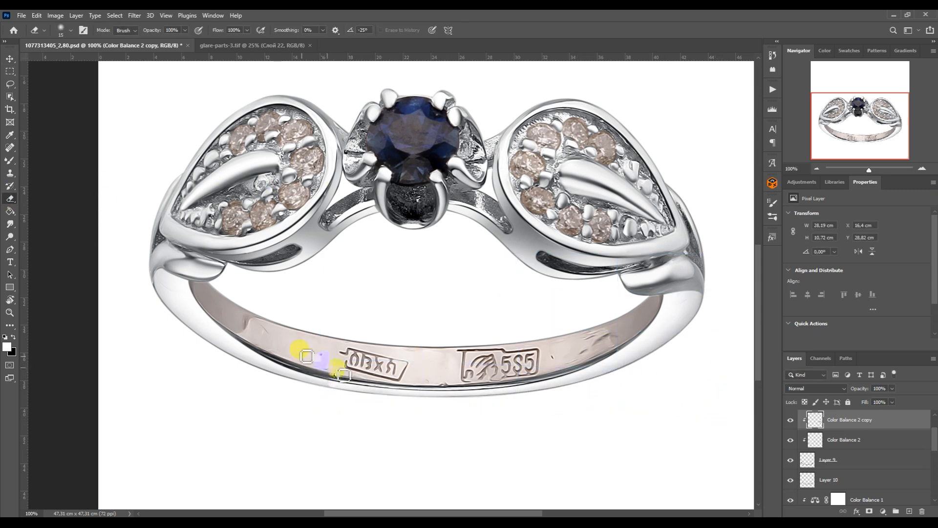
pyautogui.press('v')
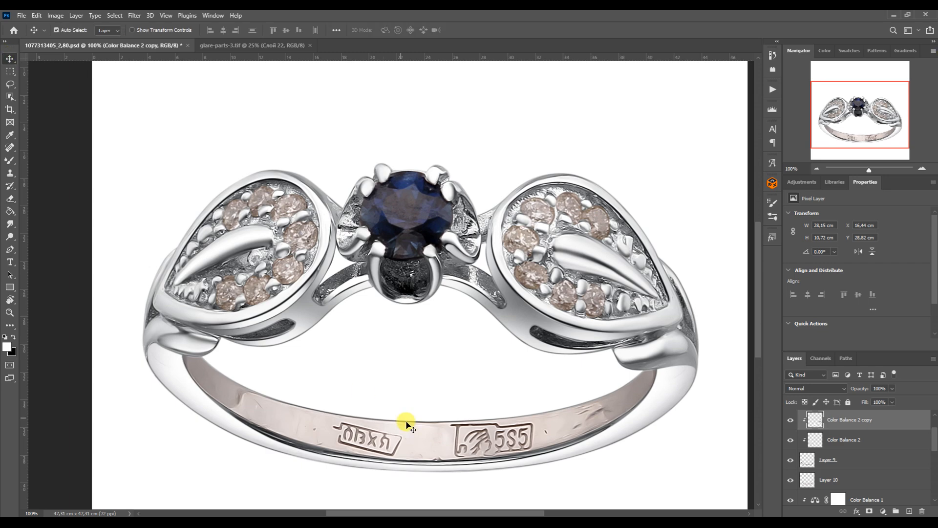
# Step: Activate Layer 10 and bring the wide silver shank from ring shanks-4.tif into the ring image
pyautogui.click(362, 389)
pyautogui.click(232, 45)
pyautogui.click(311, 522)
pyautogui.moveTo(836, 338); pyautogui.dragTo(435, 54)
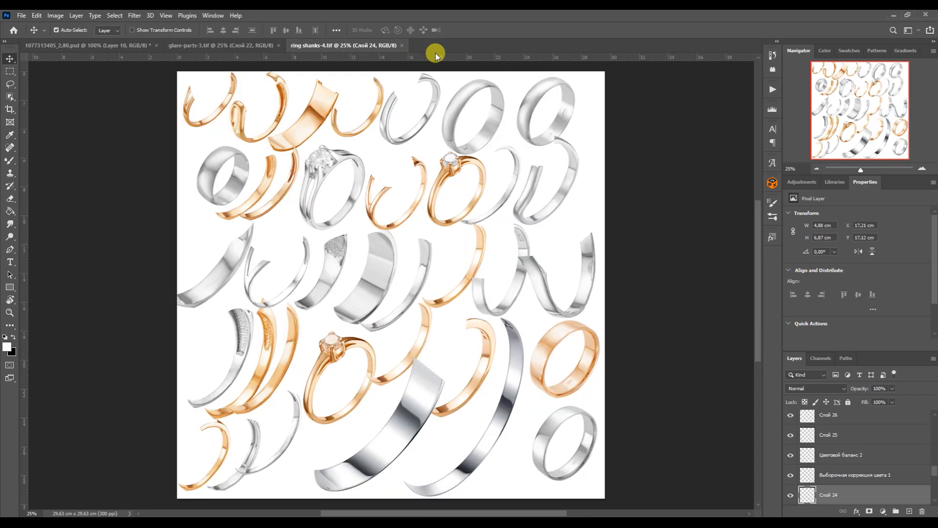
pyautogui.moveTo(516, 412); pyautogui.dragTo(441, 378)
# Step: Rotate the wide silver shank so that it curves along the ring's lower band
pyautogui.hotkey('ctrl', 't')
pyautogui.moveTo(720, 88); pyautogui.dragTo(721, 447)
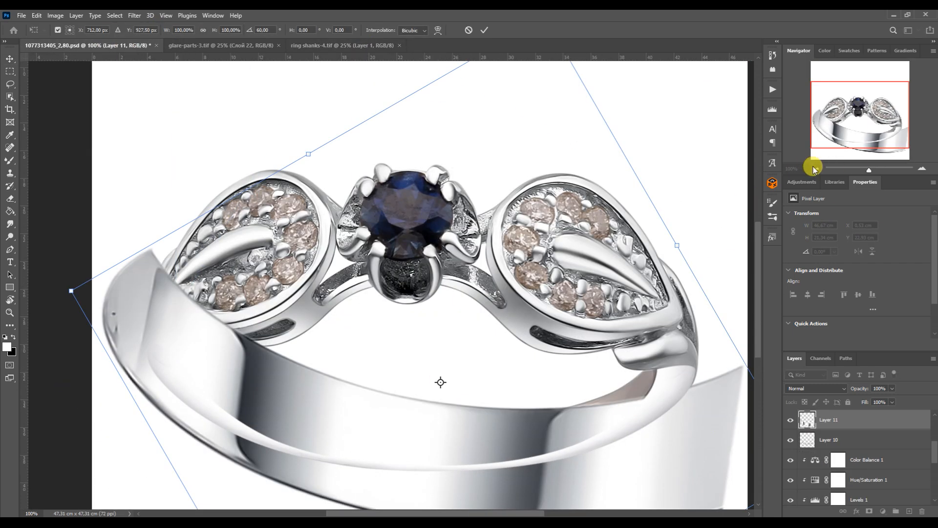
pyautogui.click(816, 169)
pyautogui.click(816, 169)
pyautogui.moveTo(611, 387); pyautogui.dragTo(618, 357)
pyautogui.press('Return')
# Step: Scale the silver shank down over the inner band and clip it to Layer 10
pyautogui.hotkey('ctrl', 't')
pyautogui.moveTo(567, 404); pyautogui.dragTo(533, 370)
pyautogui.moveTo(405, 390); pyautogui.dragTo(404, 376)
pyautogui.moveTo(405, 304); pyautogui.dragTo(417, 331)
pyautogui.press('Return')
pyautogui.keyDown('alt'); pyautogui.click(802, 430); pyautogui.keyUp('alt')
# Step: Warp the clipped silver shank to follow the ring's inner band and add a new layer above it
pyautogui.hotkey('ctrl', 't')
pyautogui.rightClick(481, 362)
pyautogui.click(499, 222)
pyautogui.moveTo(285, 329); pyautogui.dragTo(277, 314)
pyautogui.moveTo(285, 377); pyautogui.dragTo(282, 368)
pyautogui.moveTo(364, 377); pyautogui.dragTo(362, 379)
pyautogui.moveTo(282, 368); pyautogui.dragTo(281, 357)
pyautogui.moveTo(361, 378); pyautogui.dragTo(361, 376)
pyautogui.moveTo(446, 377); pyautogui.dragTo(445, 378)
pyautogui.moveTo(528, 377); pyautogui.dragTo(527, 369)
pyautogui.moveTo(527, 329)
pyautogui.mouseDown()
pyautogui.moveTo(520, 316)
pyautogui.moveTo(534, 338)
pyautogui.mouseUp()
pyautogui.moveTo(445, 378)
pyautogui.mouseDown()
pyautogui.moveTo(453, 375)
pyautogui.moveTo(441, 345)
pyautogui.mouseUp()
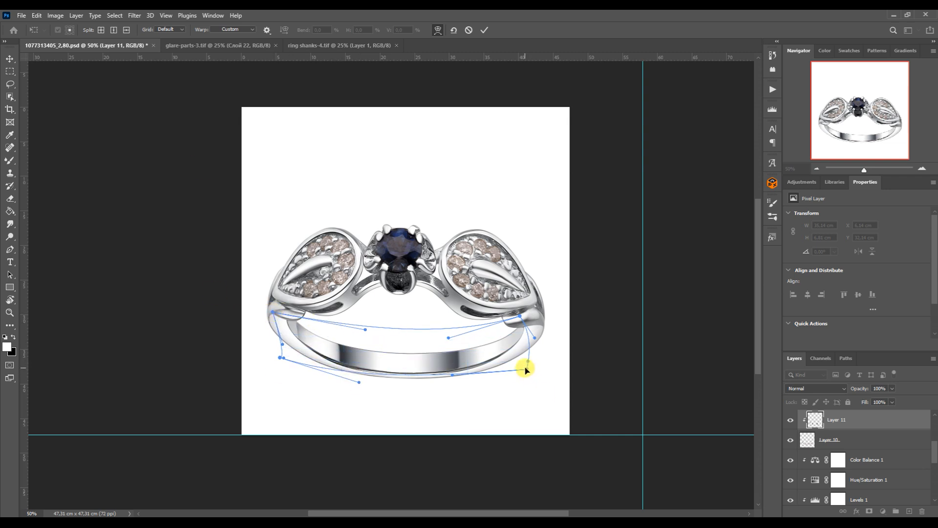
pyautogui.press('Return')
pyautogui.click(922, 169)
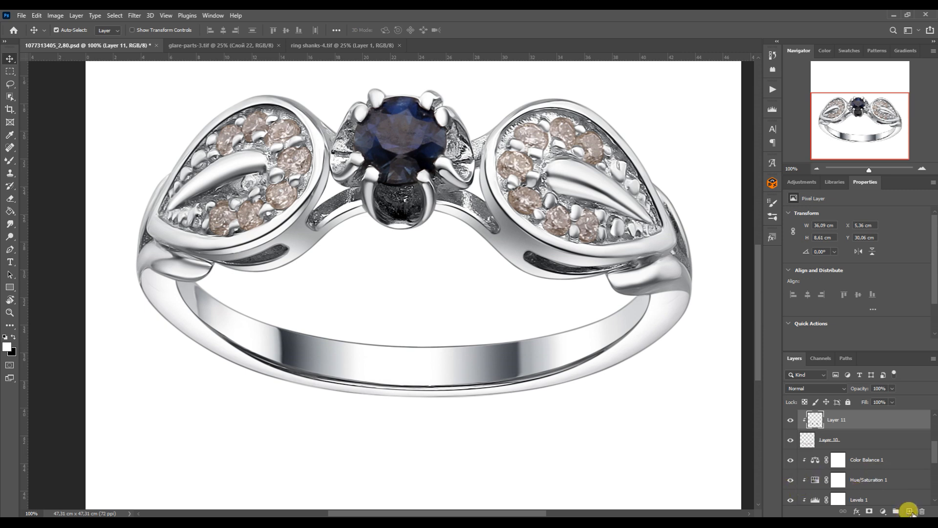
pyautogui.click(910, 511)
pyautogui.press('p')
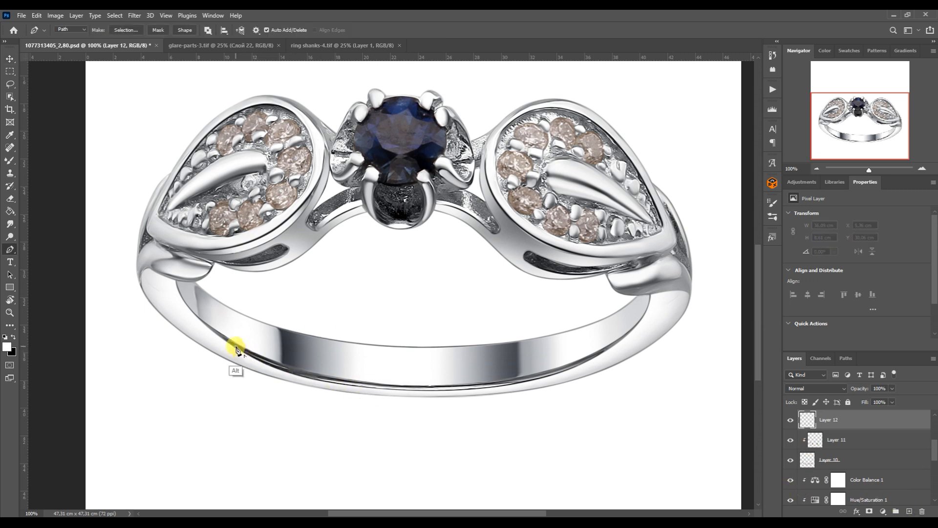
pyautogui.moveTo(624, 340); pyautogui.dragTo(461, 429)
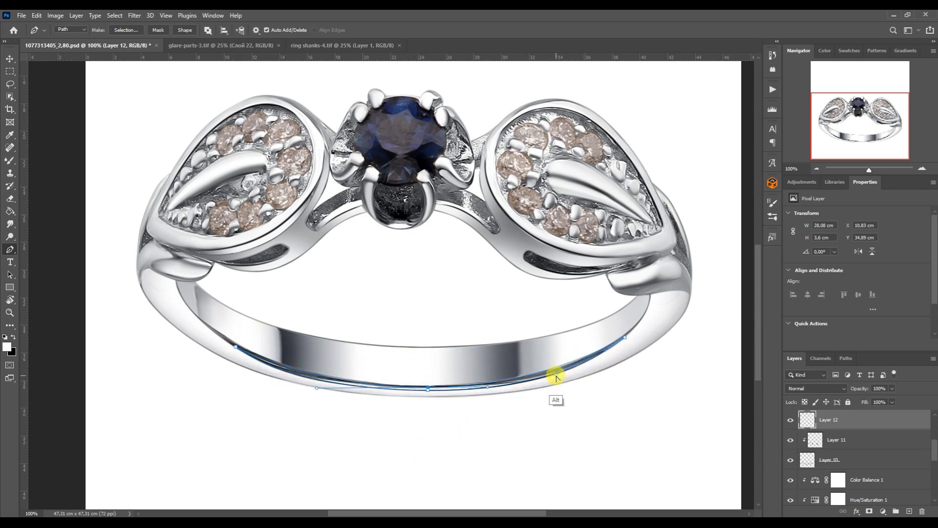
pyautogui.click(846, 358)
pyautogui.keyDown('ctrl'); pyautogui.click(792, 377); pyautogui.keyUp('ctrl')
pyautogui.click(10, 160)
pyautogui.click(40, 160)
pyautogui.keyDown('alt'); pyautogui.click(388, 381); pyautogui.keyUp('alt')
pyautogui.hotkey('ctrl', 'z')
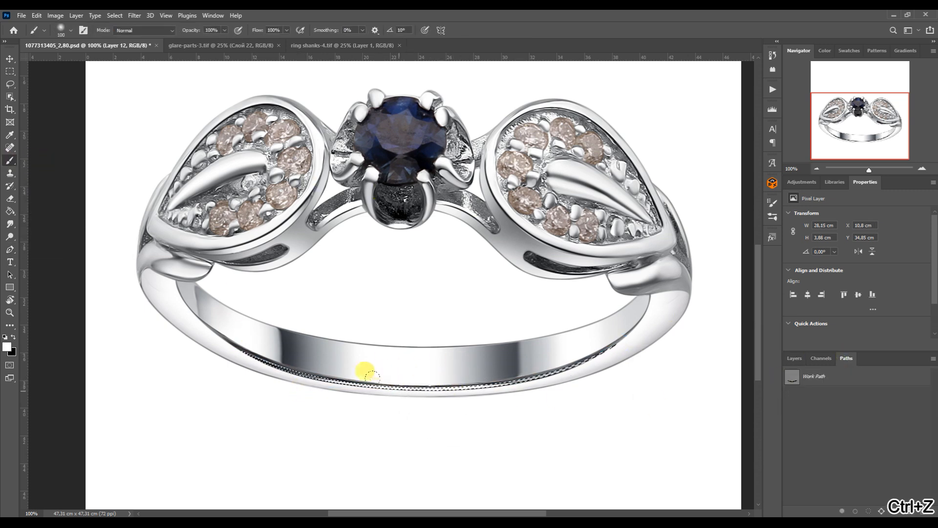
pyautogui.hotkey('ctrl', 'd')
# Step: Outline a thin curved sliver along the inner band's lower edge with a path and paint it black
pyautogui.press('p')
pyautogui.moveTo(216, 332); pyautogui.dragTo(237, 341)
pyautogui.click(611, 346)
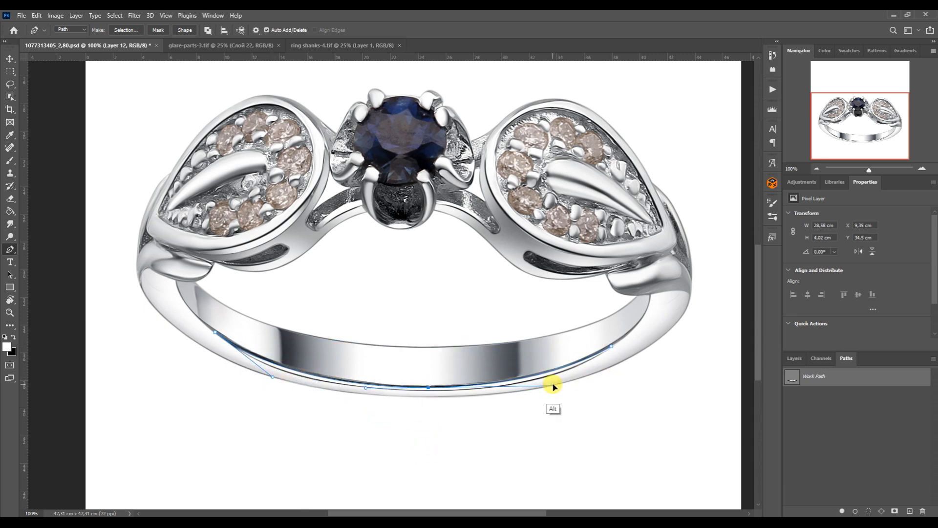
pyautogui.moveTo(532, 379); pyautogui.dragTo(381, 443)
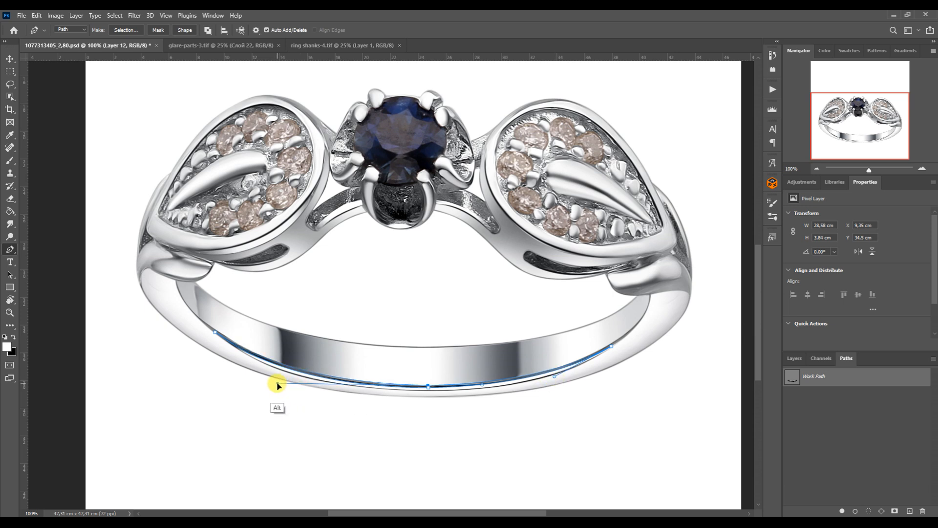
pyautogui.hotkey('ctrl', 'Return')
pyautogui.click(10, 161)
pyautogui.hotkey('ctrl', 'd')
pyautogui.moveTo(292, 360)
pyautogui.mouseDown()
pyautogui.moveTo(611, 351)
pyautogui.moveTo(454, 432)
pyautogui.mouseUp()
# Step: Outline a second thin sliver just below the black line and brush black shading inside it
pyautogui.press('p')
pyautogui.click(258, 360)
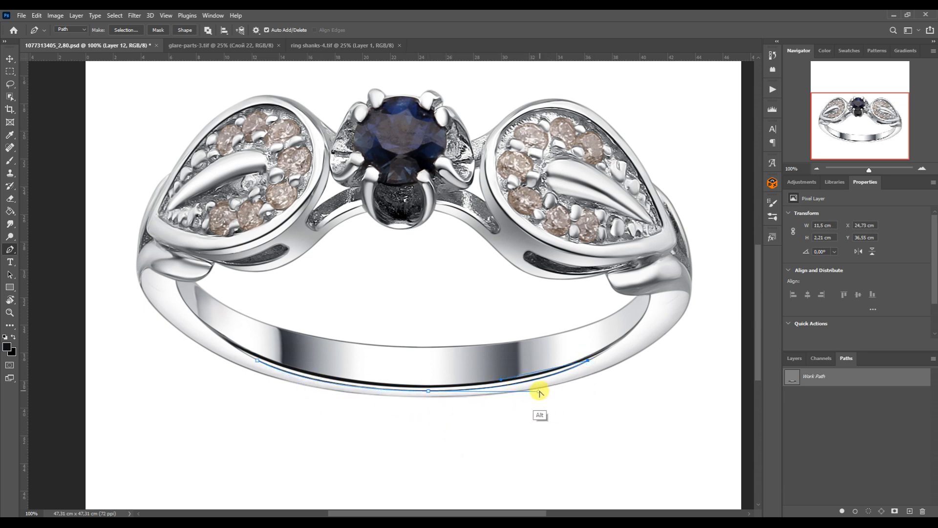
pyautogui.moveTo(587, 362); pyautogui.dragTo(418, 429)
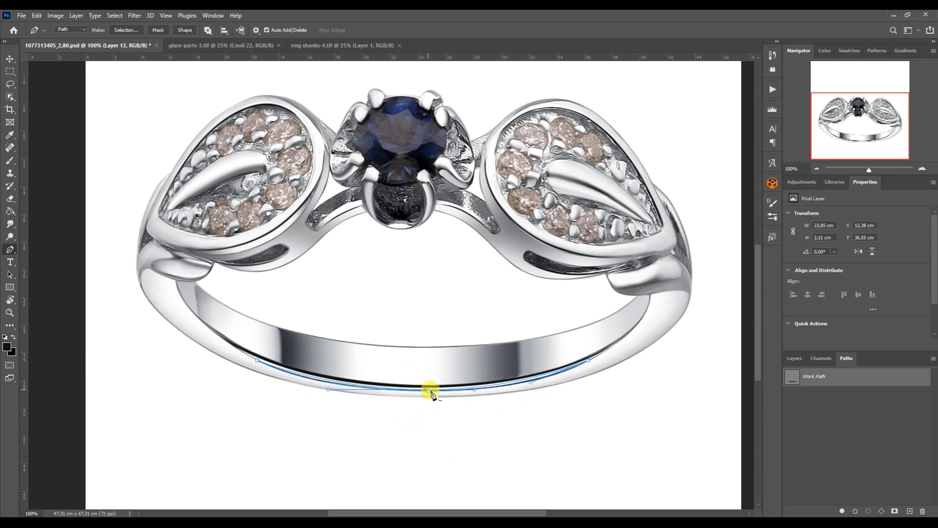
pyautogui.keyDown('ctrl'); pyautogui.click(794, 379); pyautogui.keyUp('ctrl')
pyautogui.press('b')
pyautogui.moveTo(316, 361); pyautogui.dragTo(581, 369)
pyautogui.hotkey('ctrl', 'd')
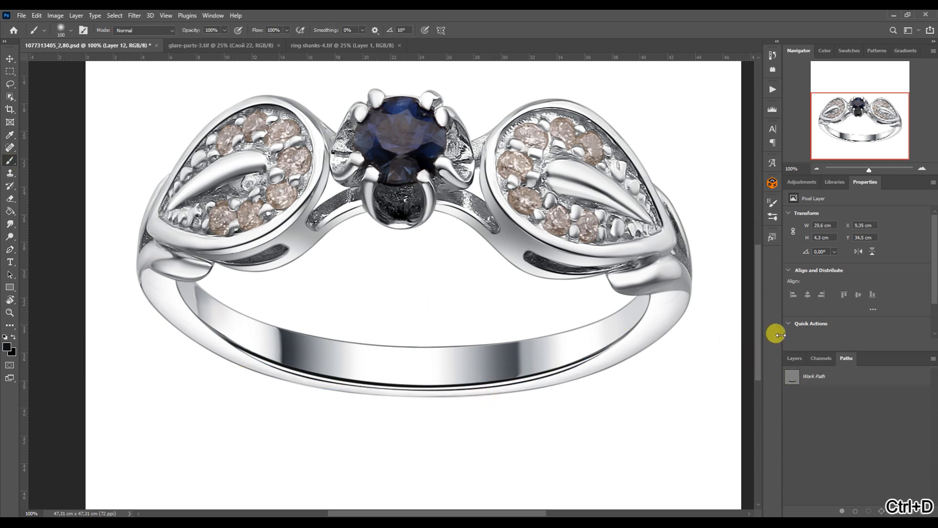
# Step: Make a merged copy of Layer 2 and its Levels, Hue/Saturation and Color Balance adjustments, duplicate it and clip the duplicate to it
pyautogui.click(794, 358)
pyautogui.scroll(-2, 827, 477)
pyautogui.click(812, 498)
pyautogui.keyDown('shift'); pyautogui.click(810, 438); pyautogui.keyUp('shift')
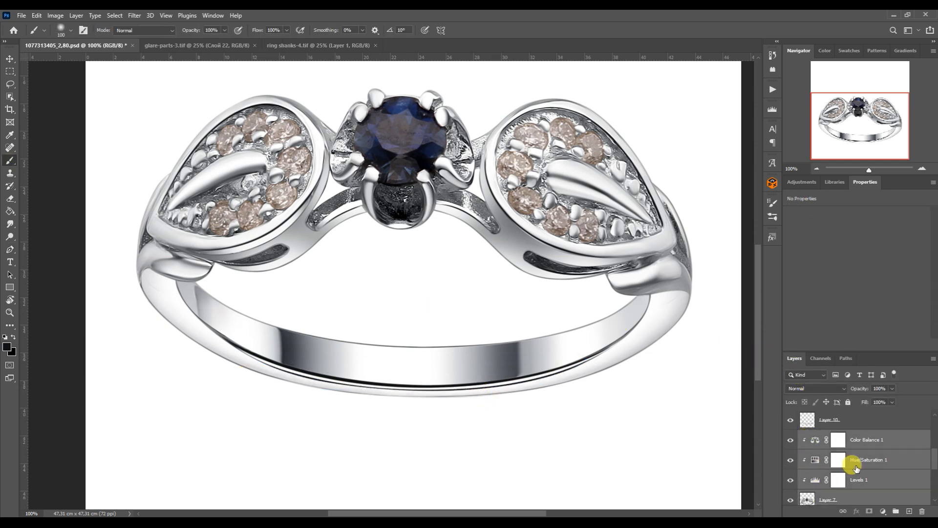
pyautogui.hotkey('ctrl', 'e')
pyautogui.hotkey('ctrl', 'j')
pyautogui.keyDown('alt'); pyautogui.click(812, 450); pyautogui.keyUp('alt')
# Step: Paint a dark grey edge around the ring's metal on Color Balance 1 copy 2 with a small brush
pyautogui.click(808, 459)
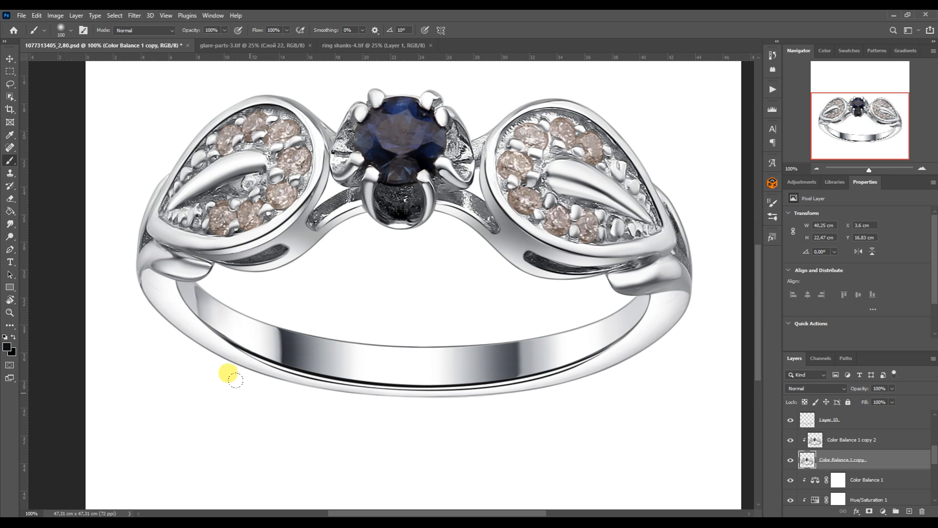
pyautogui.hotkey('ctrl', 'z')
pyautogui.click(815, 440)
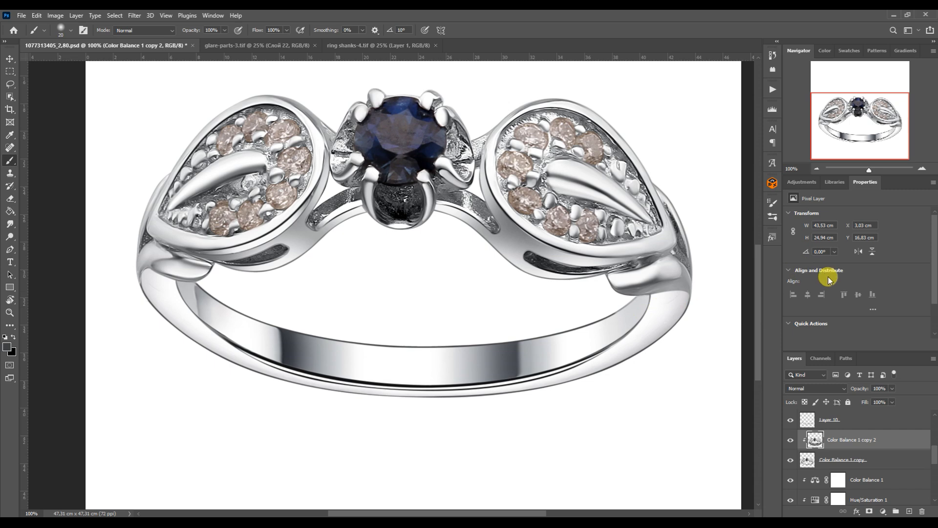
pyautogui.click(922, 168)
pyautogui.click(876, 128)
pyautogui.press('[')
pyautogui.press('[')
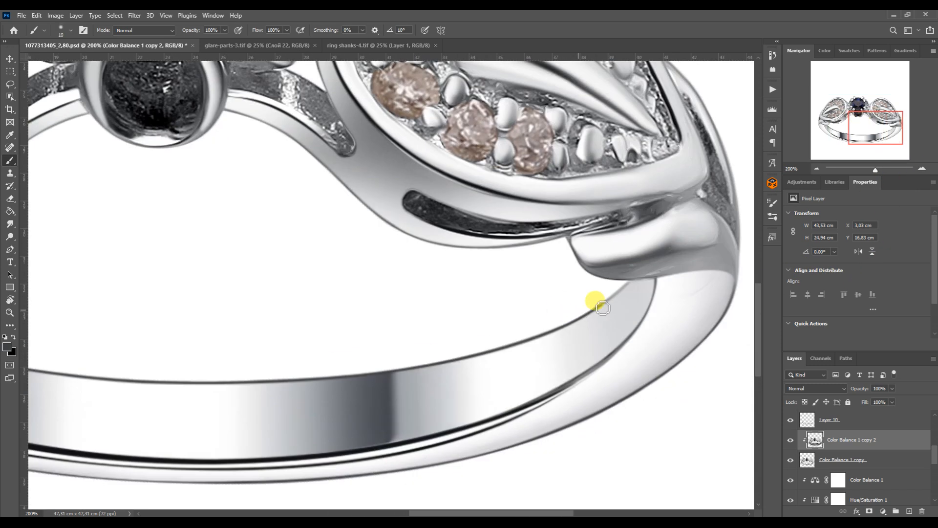
# Step: Activate Layer 4 and open assembly-22 from the stones folder in File Explorer as a Photoshop document
pyautogui.doubleClick(818, 168)
pyautogui.click(8, 59)
pyautogui.scroll(-5, 804, 451)
pyautogui.click(811, 442)
pyautogui.moveTo(275, 524)
pyautogui.click(276, 484)
pyautogui.click(314, 87)
pyautogui.doubleClick(350, 277)
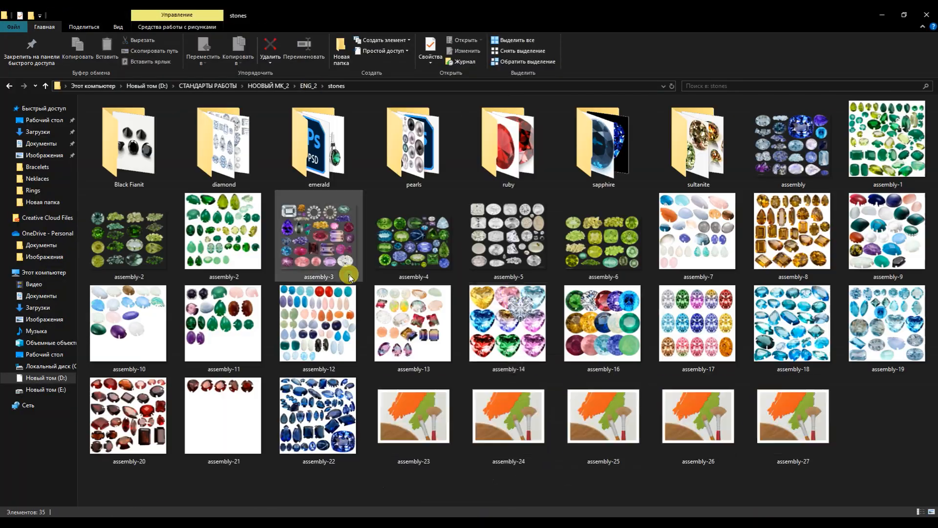
pyautogui.moveTo(310, 416); pyautogui.dragTo(482, 36)
pyautogui.hotkey('alt', 'Tab')
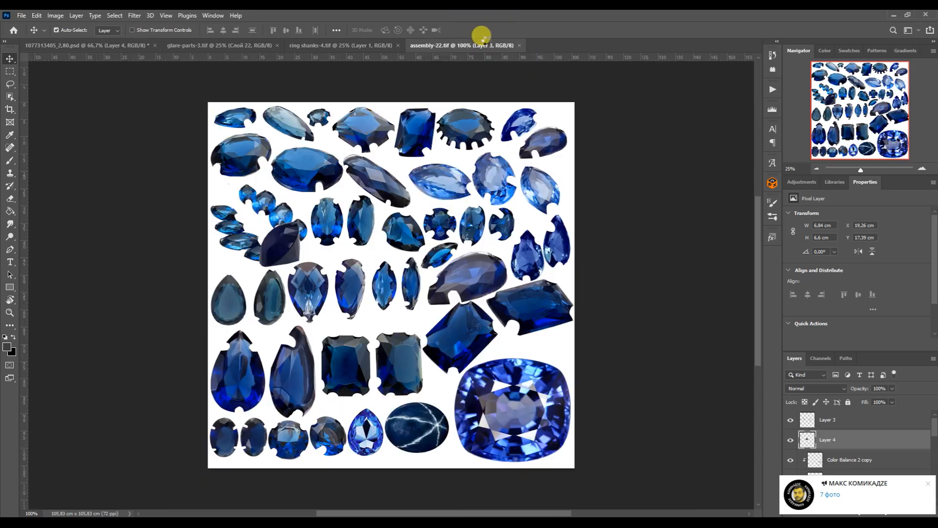
# Step: Bring the notched round sapphire from assembly-22.tif into the ring image and scale it over the center stone
pyautogui.moveTo(329, 436); pyautogui.dragTo(377, 192)
pyautogui.hotkey('ctrl', 't')
pyautogui.moveTo(450, 318); pyautogui.dragTo(389, 243)
pyautogui.hotkey('ctrl', '+')
pyautogui.hotkey('ctrl', '+')
pyautogui.moveTo(384, 176); pyautogui.dragTo(389, 165)
pyautogui.press('Return')
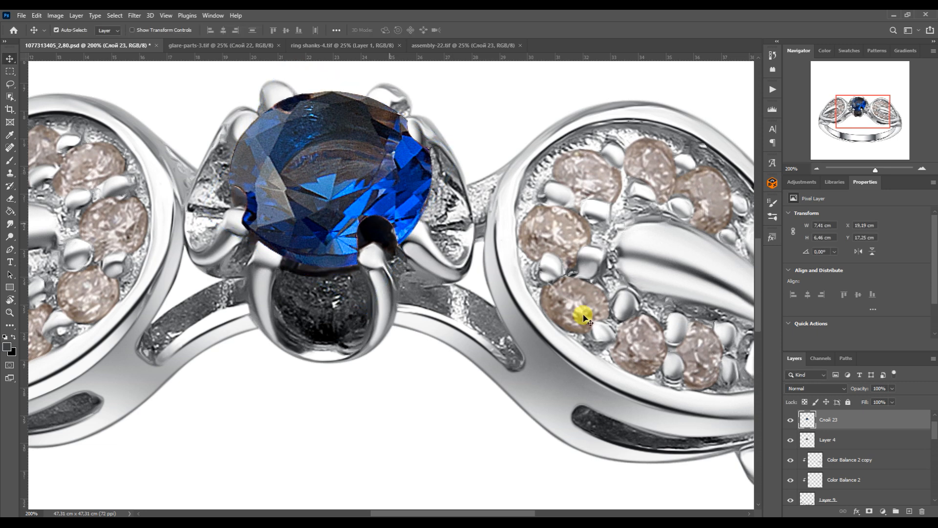
# Step: Clip the sapphire to Layer 4, reshape it to the center setting and try cloning over its notch
pyautogui.keyDown('alt'); pyautogui.click(796, 430); pyautogui.keyUp('alt')
pyautogui.hotkey('ctrl', 't')
pyautogui.moveTo(434, 271)
pyautogui.mouseDown()
pyautogui.moveTo(420, 252)
pyautogui.moveTo(440, 276)
pyautogui.mouseUp()
pyautogui.moveTo(391, 184); pyautogui.dragTo(376, 199)
pyautogui.moveTo(430, 189); pyautogui.dragTo(420, 186)
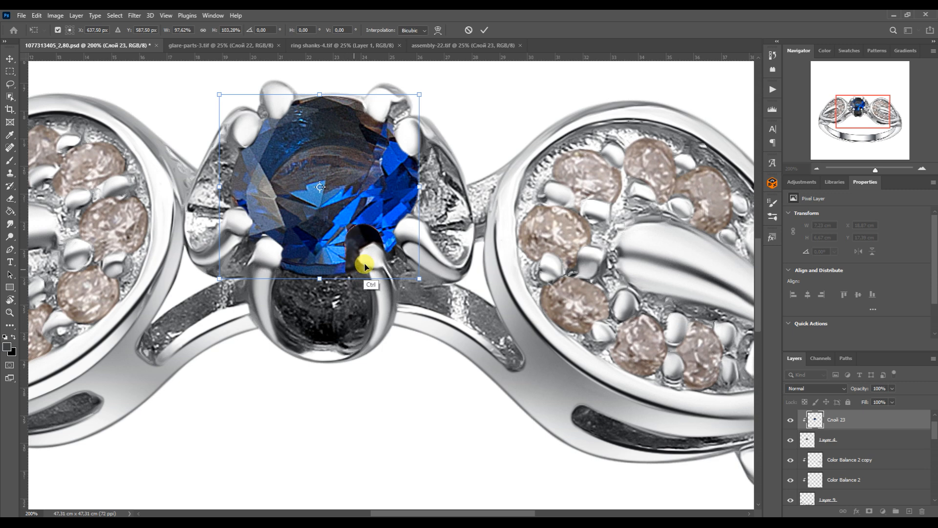
pyautogui.moveTo(219, 186); pyautogui.dragTo(227, 184)
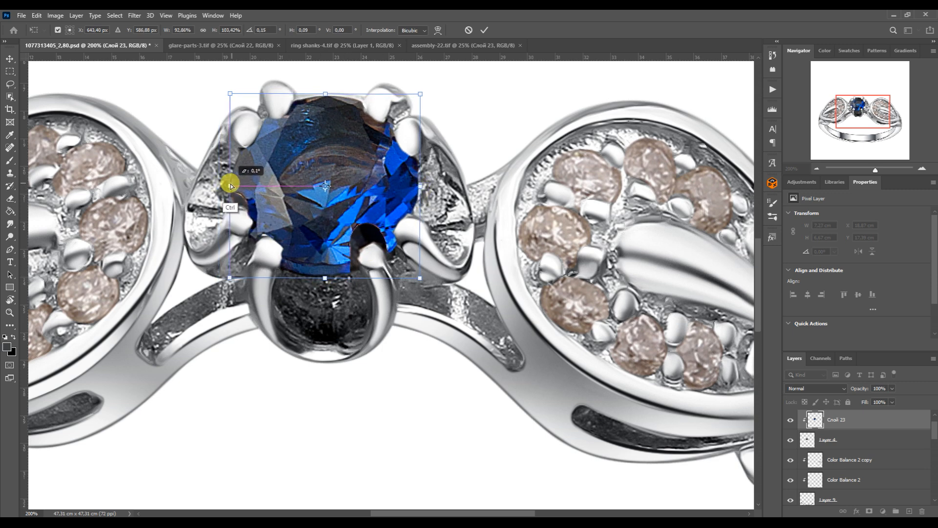
pyautogui.press('Return')
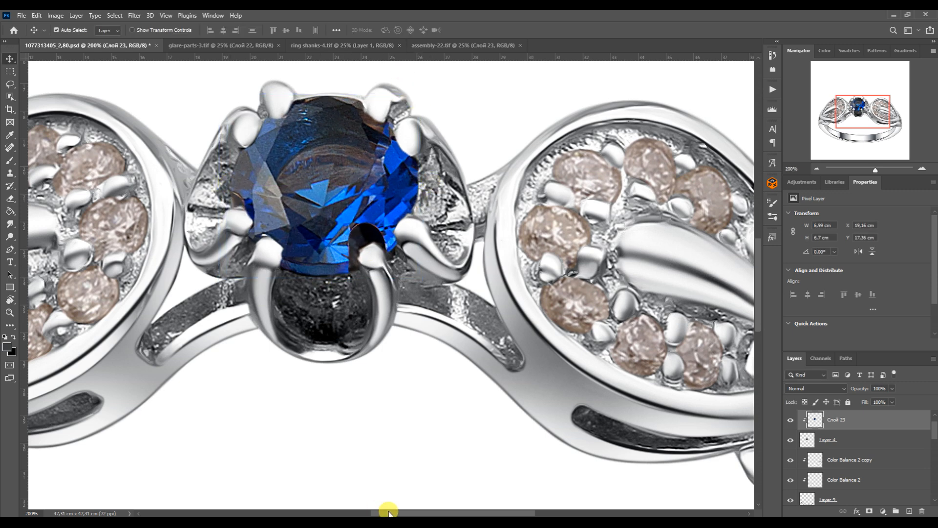
pyautogui.click(10, 173)
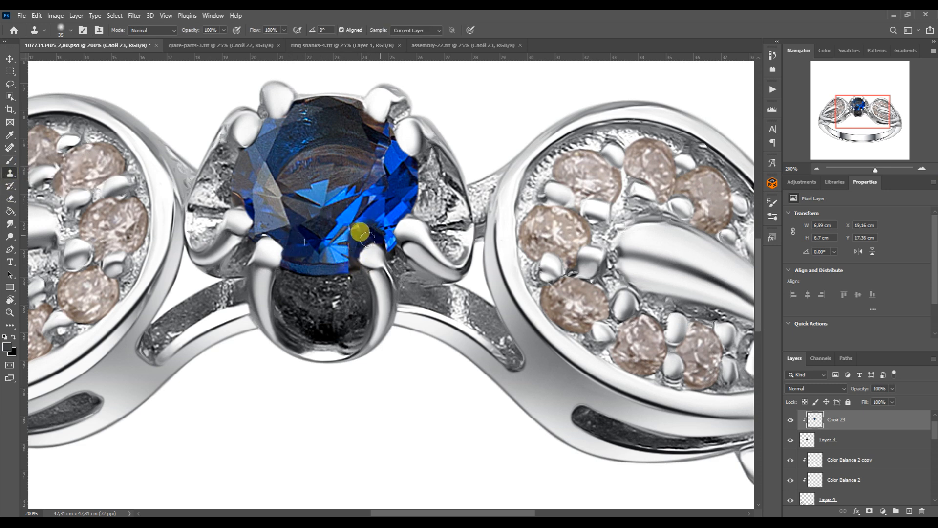
pyautogui.hotkey('ctrl', 'z')
# Step: Bring the neighbouring round sapphire from assembly-22.tif into the clipping group and scale it to fit the center stone
pyautogui.click(459, 46)
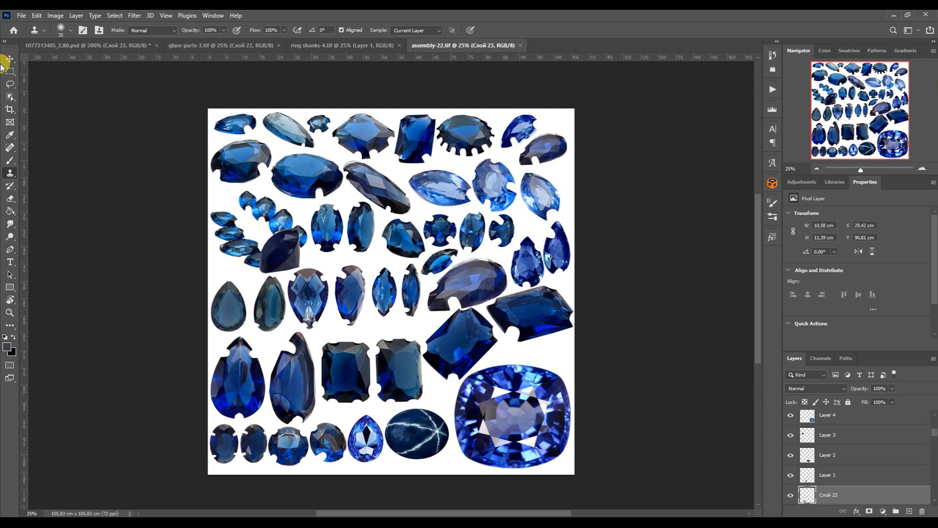
pyautogui.click(4, 58)
pyautogui.moveTo(286, 444); pyautogui.dragTo(336, 245)
pyautogui.hotkey('ctrl', 't')
pyautogui.moveTo(497, 409); pyautogui.dragTo(432, 340)
pyautogui.moveTo(368, 212); pyautogui.dragTo(360, 146)
pyautogui.moveTo(327, 281); pyautogui.dragTo(326, 278)
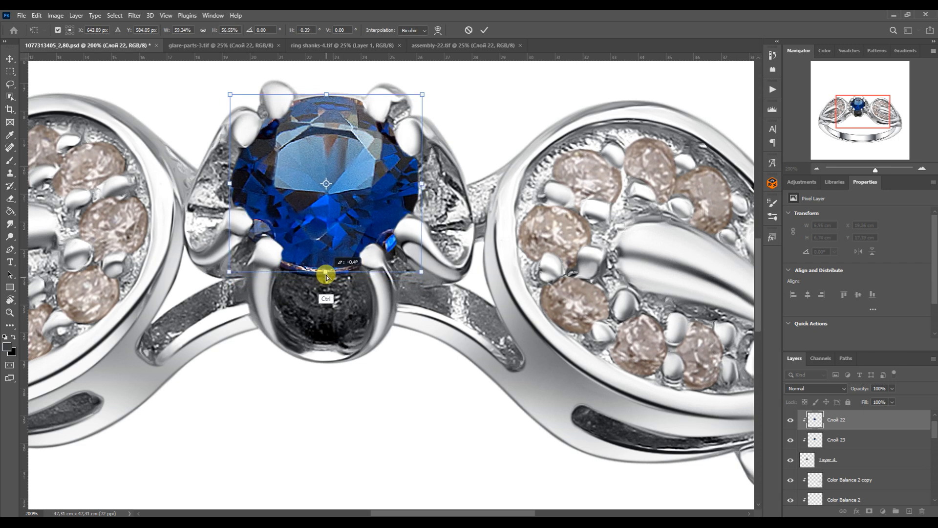
pyautogui.press('Return')
# Step: Retouch the notches at the new sapphire's edge with the Mixer Brush and Clone Stamp tools
pyautogui.rightClick(11, 165)
pyautogui.click(73, 188)
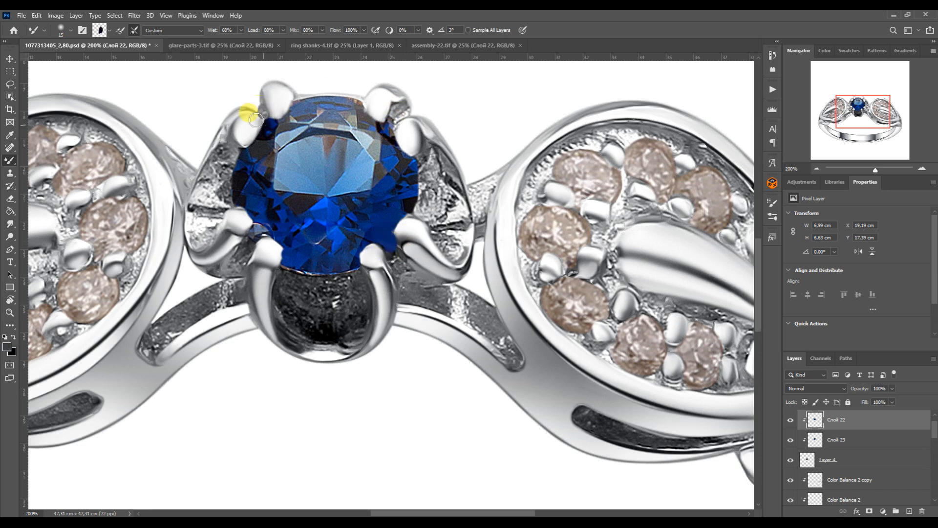
pyautogui.click(10, 183)
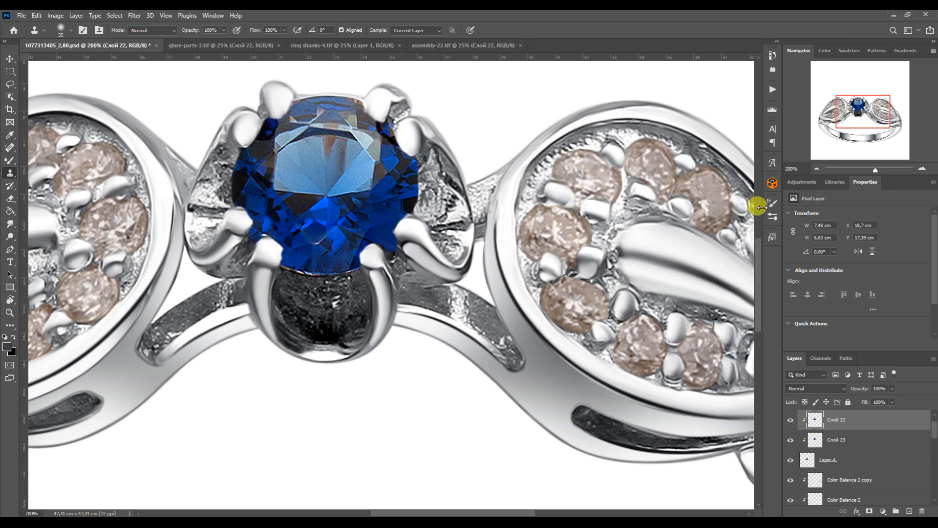
# Step: Add a Levels adjustment for the center sapphire and pull in its black and white input points
pyautogui.click(817, 169)
pyautogui.click(772, 90)
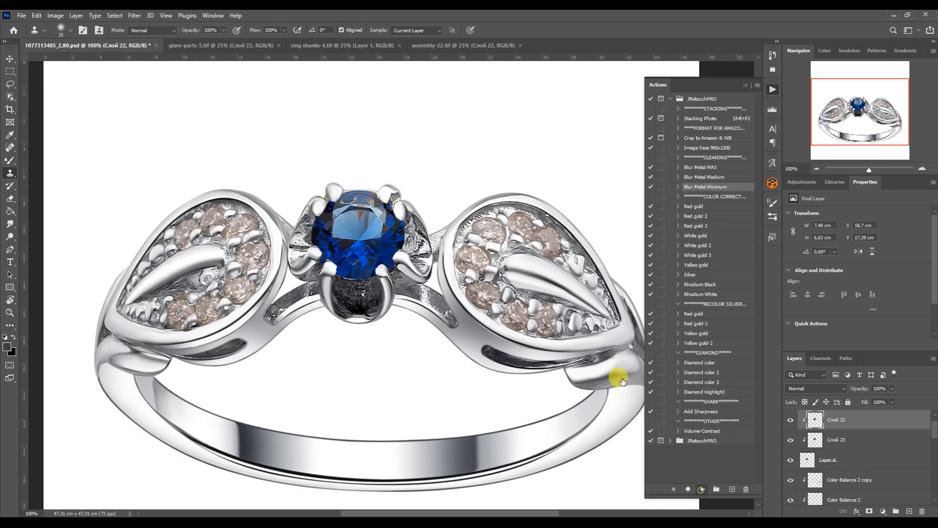
pyautogui.click(773, 89)
pyautogui.click(802, 182)
pyautogui.click(822, 204)
pyautogui.moveTo(803, 286); pyautogui.dragTo(810, 285)
pyautogui.moveTo(926, 286); pyautogui.dragTo(910, 285)
# Step: Add a Color Balance adjustment clipped to the sapphire and shift its colors toward blue and cyan
pyautogui.click(802, 182)
pyautogui.click(820, 216)
pyautogui.keyDown('alt'); pyautogui.click(815, 430); pyautogui.keyUp('alt')
pyautogui.moveTo(843, 268); pyautogui.dragTo(856, 268)
pyautogui.moveTo(844, 237); pyautogui.dragTo(835, 237)
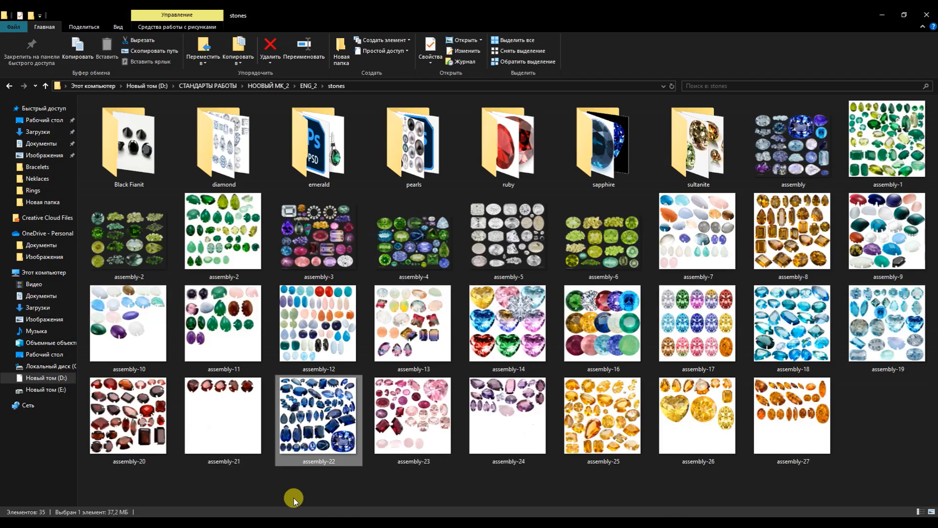
# Step: Open the diamond.tif collection from the diamond folder as a Photoshop document
pyautogui.doubleClick(220, 156)
pyautogui.moveTo(723, 225); pyautogui.dragTo(464, 465)
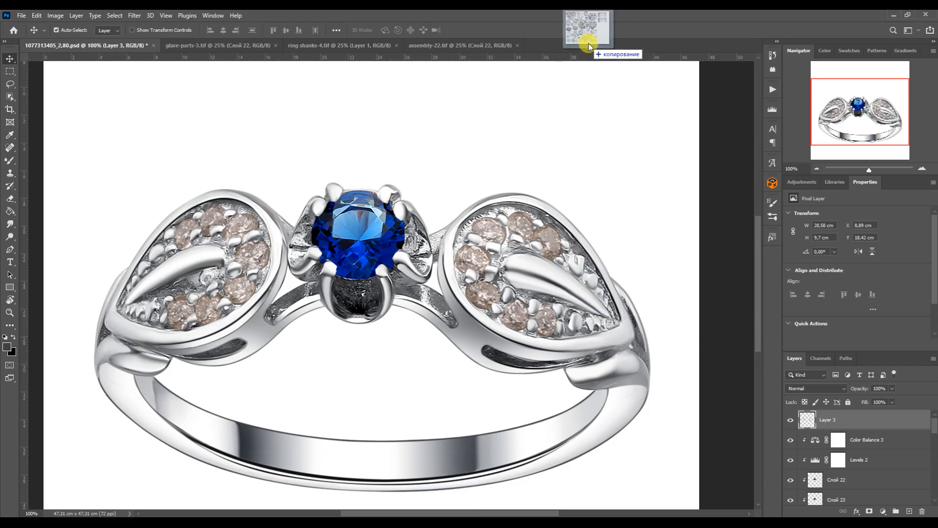
pyautogui.moveTo(588, 44); pyautogui.dragTo(589, 47)
# Step: Bring a round diamond from diamond.tif into the ring image and scale it over the left leaf's stone nearest the center setting
pyautogui.moveTo(331, 332); pyautogui.dragTo(258, 264)
pyautogui.hotkey('ctrl', 't')
pyautogui.moveTo(428, 421); pyautogui.dragTo(284, 256)
pyautogui.click(922, 169)
pyautogui.click(921, 169)
pyautogui.click(837, 111)
pyautogui.moveTo(527, 214); pyautogui.dragTo(528, 211)
pyautogui.moveTo(487, 310); pyautogui.dragTo(487, 298)
pyautogui.press('Return')
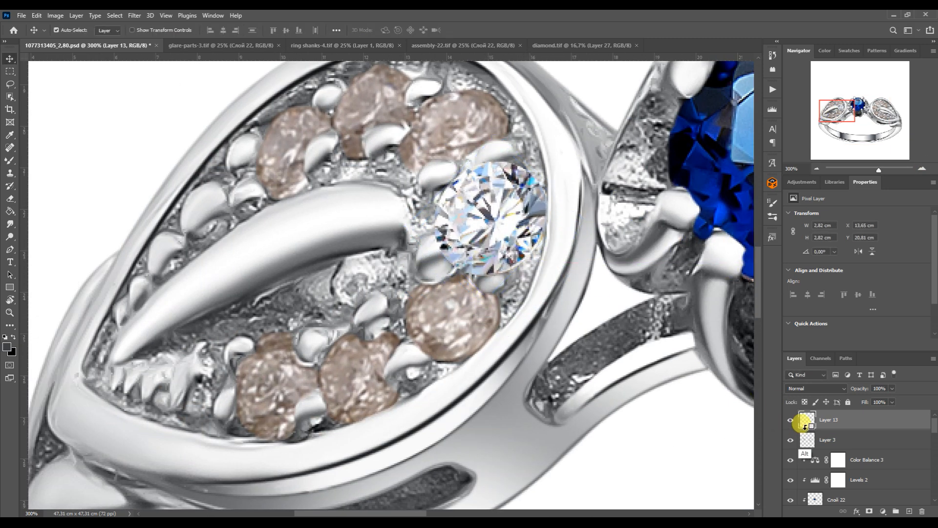
# Step: Clip the diamond to Layer 3 and reshape it to fit its stone seat
pyautogui.keyDown('alt'); pyautogui.click(803, 429); pyautogui.keyUp('alt')
pyautogui.hotkey('ctrl', 't')
pyautogui.moveTo(490, 160); pyautogui.dragTo(491, 167)
pyautogui.moveTo(491, 277); pyautogui.dragTo(491, 274)
pyautogui.moveTo(549, 220); pyautogui.dragTo(549, 216)
pyautogui.press('Return')
# Step: Duplicate the diamond onto the three upper stones of the left leaf and reshape the copies to fit
pyautogui.moveTo(841, 118); pyautogui.dragTo(838, 113)
pyautogui.moveTo(543, 298); pyautogui.dragTo(437, 192)
pyautogui.moveTo(436, 192); pyautogui.dragTo(505, 213)
pyautogui.hotkey('ctrl', 't')
pyautogui.moveTo(562, 226); pyautogui.dragTo(557, 218)
pyautogui.moveTo(504, 278); pyautogui.dragTo(496, 273)
pyautogui.moveTo(504, 169); pyautogui.dragTo(515, 171)
pyautogui.press('Return')
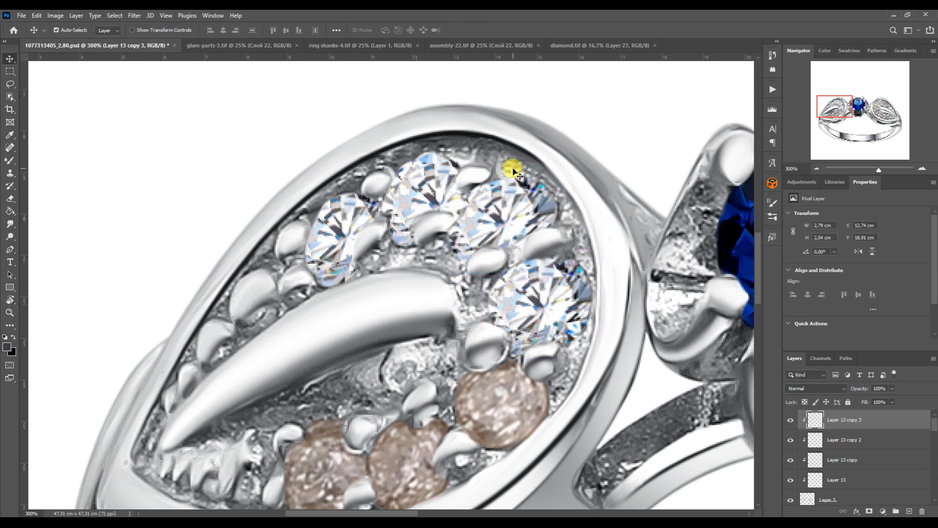
# Step: Reshape the top and upper-left diamonds of the left leaf to fit their stone seats
pyautogui.click(449, 169)
pyautogui.hotkey('ctrl', 't')
pyautogui.keyDown('ctrl'); pyautogui.moveTo(494, 206); pyautogui.dragTo(474, 199); pyautogui.keyUp('ctrl')
pyautogui.press('Return')
pyautogui.keyDown('ctrl'); pyautogui.moveTo(378, 202); pyautogui.dragTo(341, 189); pyautogui.keyUp('ctrl')
pyautogui.click(360, 196)
pyautogui.hotkey('ctrl', 't')
pyautogui.keyDown('ctrl'); pyautogui.moveTo(402, 240); pyautogui.dragTo(391, 235); pyautogui.keyUp('ctrl')
pyautogui.keyDown('ctrl'); pyautogui.moveTo(340, 288); pyautogui.dragTo(342, 289); pyautogui.keyUp('ctrl')
pyautogui.keyDown('ctrl'); pyautogui.moveTo(283, 242); pyautogui.dragTo(292, 248); pyautogui.keyUp('ctrl')
pyautogui.press('Return')
# Step: Duplicate a diamond onto the leftmost brown stone in the left leaf's lower row and distort it to fit
pyautogui.moveTo(658, 244); pyautogui.dragTo(667, 156)
pyautogui.keyDown('alt'); pyautogui.moveTo(555, 210); pyautogui.dragTo(347, 390); pyautogui.keyUp('alt')
pyautogui.hotkey('ctrl', 't')
pyautogui.moveTo(411, 440); pyautogui.dragTo(416, 422)
pyautogui.moveTo(382, 388); pyautogui.dragTo(381, 391)
pyautogui.keyDown('ctrl'); pyautogui.moveTo(325, 336); pyautogui.dragTo(324, 330); pyautogui.keyUp('ctrl')
pyautogui.keyDown('ctrl'); pyautogui.moveTo(394, 372); pyautogui.dragTo(389, 373); pyautogui.keyUp('ctrl')
pyautogui.keyDown('ctrl'); pyautogui.moveTo(345, 442); pyautogui.dragTo(346, 438); pyautogui.keyUp('ctrl')
pyautogui.press('Return')
# Step: Duplicate diamonds onto the two remaining brown stones in the left leaf's lower row and fit them to their seats
pyautogui.keyDown('alt'); pyautogui.moveTo(337, 373); pyautogui.dragTo(473, 373); pyautogui.keyUp('alt')
pyautogui.hotkey('ctrl', 't')
pyautogui.keyDown('ctrl'); pyautogui.moveTo(422, 432); pyautogui.dragTo(423, 434); pyautogui.keyUp('ctrl')
pyautogui.press('Return')
pyautogui.keyDown('alt'); pyautogui.moveTo(425, 377); pyautogui.dragTo(513, 315); pyautogui.keyUp('alt')
pyautogui.hotkey('ctrl', 'z')
pyautogui.keyDown('alt'); pyautogui.moveTo(543, 211); pyautogui.dragTo(505, 309); pyautogui.keyUp('alt')
pyautogui.click(817, 168)
pyautogui.click(817, 169)
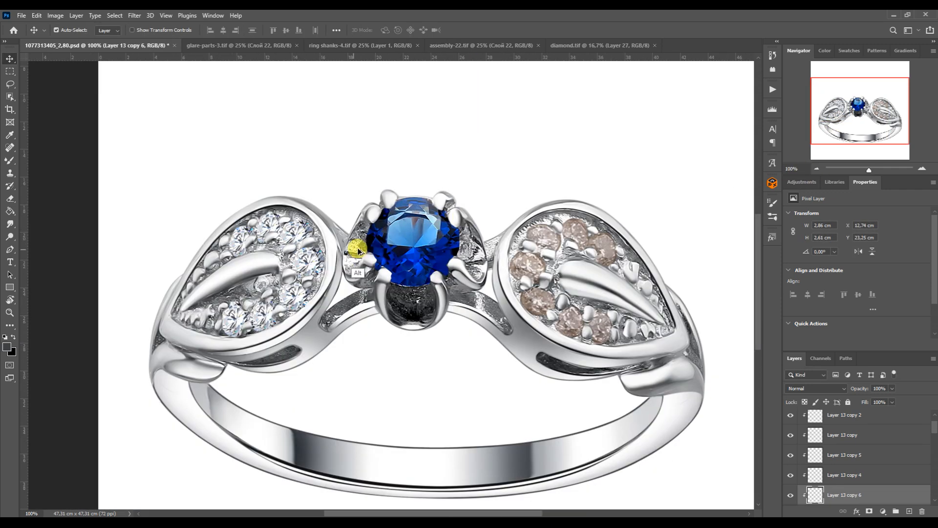
# Step: Copy a diamond to the right leaf, flip it, and reshape it over the brown stone nearest the sapphire
pyautogui.hotkey('ctrl', 't')
pyautogui.rightClick(547, 261)
pyautogui.click(601, 454)
pyautogui.click(922, 169)
pyautogui.click(923, 168)
pyautogui.moveTo(867, 108); pyautogui.dragTo(880, 103)
pyautogui.moveTo(485, 312); pyautogui.dragTo(469, 318)
pyautogui.moveTo(513, 262); pyautogui.dragTo(522, 289)
pyautogui.moveTo(475, 300); pyautogui.dragTo(477, 300)
pyautogui.moveTo(424, 370)
pyautogui.keyDown('ctrl'); pyautogui.mouseDown()
pyautogui.moveTo(430, 364)
pyautogui.moveTo(421, 374)
pyautogui.mouseUp(); pyautogui.keyUp('ctrl')
pyautogui.keyDown('ctrl'); pyautogui.moveTo(495, 335); pyautogui.dragTo(498, 336); pyautogui.keyUp('ctrl')
pyautogui.keyDown('ctrl'); pyautogui.moveTo(458, 269); pyautogui.dragTo(460, 268); pyautogui.keyUp('ctrl')
pyautogui.press('Return')
# Step: Duplicate the diamond onto the two upper stones farthest from the sapphire in the right leaf and fit the copies
pyautogui.keyDown('alt'); pyautogui.moveTo(441, 314); pyautogui.dragTo(666, 262); pyautogui.keyUp('alt')
pyautogui.keyDown('alt'); pyautogui.moveTo(667, 263); pyautogui.dragTo(584, 219); pyautogui.keyUp('alt')
pyautogui.hotkey('ctrl', 't')
pyautogui.keyDown('ctrl'); pyautogui.moveTo(646, 224); pyautogui.dragTo(636, 228); pyautogui.keyUp('ctrl')
pyautogui.keyDown('ctrl'); pyautogui.moveTo(529, 220); pyautogui.dragTo(539, 218); pyautogui.keyUp('ctrl')
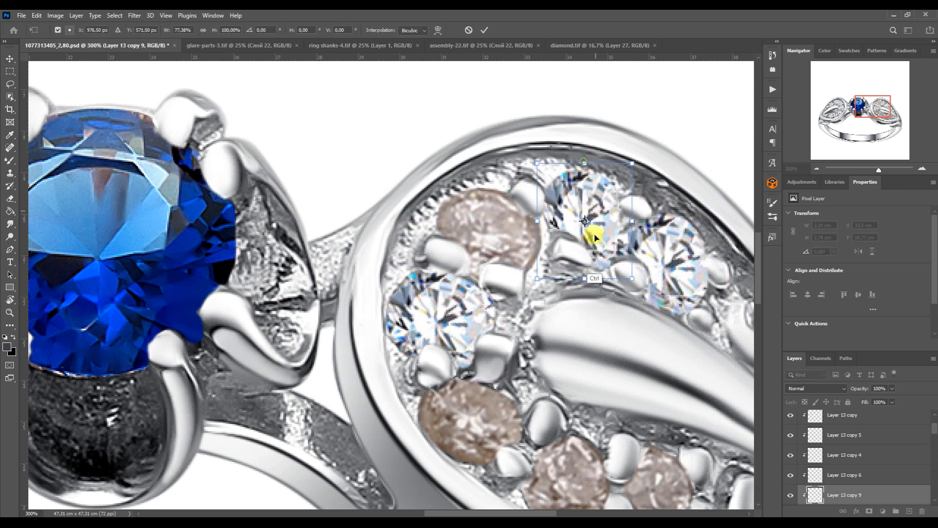
pyautogui.keyDown('ctrl'); pyautogui.moveTo(586, 278); pyautogui.dragTo(585, 268); pyautogui.keyUp('ctrl')
pyautogui.press('Return')
pyautogui.keyDown('alt'); pyautogui.moveTo(583, 209); pyautogui.dragTo(492, 218); pyautogui.keyUp('alt')
pyautogui.hotkey('ctrl', 't')
pyautogui.moveTo(528, 245); pyautogui.dragTo(512, 240)
pyautogui.press('Escape')
pyautogui.press('Delete')
# Step: Duplicate diamonds onto the right leaf's last upper brown stone and its two lowest stones, reshaping the lower copies to fit
pyautogui.keyDown('alt'); pyautogui.moveTo(439, 318); pyautogui.dragTo(486, 224); pyautogui.keyUp('alt')
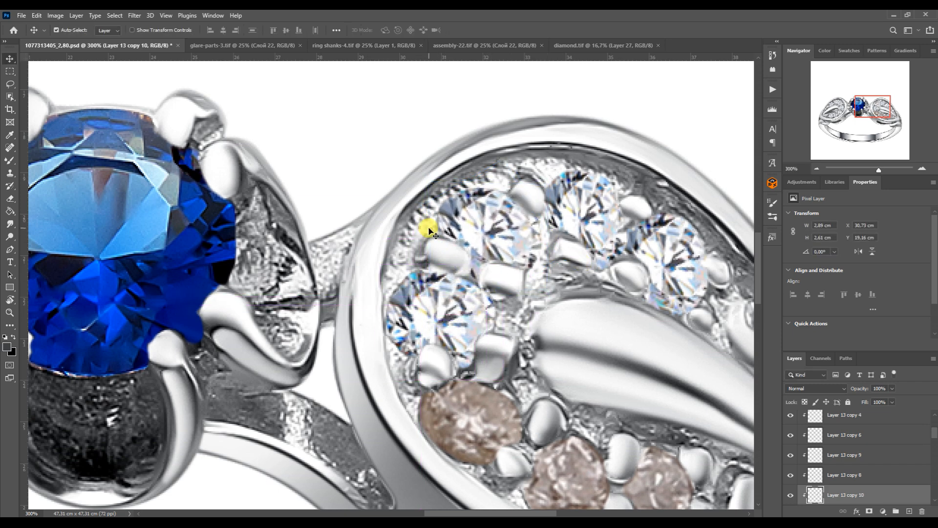
pyautogui.scroll(-2, 429, 229)
pyautogui.keyDown('alt'); pyautogui.moveTo(439, 228); pyautogui.dragTo(667, 406); pyautogui.keyUp('alt')
pyautogui.hotkey('ctrl', 't')
pyautogui.keyDown('ctrl'); pyautogui.moveTo(601, 411); pyautogui.dragTo(612, 411); pyautogui.keyUp('ctrl')
pyautogui.keyDown('ctrl'); pyautogui.moveTo(722, 411); pyautogui.dragTo(583, 396); pyautogui.keyUp('ctrl')
pyautogui.press('Return')
pyautogui.hotkey('ctrl', 't')
pyautogui.keyDown('ctrl'); pyautogui.moveTo(516, 398); pyautogui.dragTo(511, 397); pyautogui.keyUp('ctrl')
pyautogui.keyDown('ctrl'); pyautogui.moveTo(562, 453); pyautogui.dragTo(561, 447); pyautogui.keyUp('ctrl')
pyautogui.press('Return')
# Step: Duplicate a diamond onto the last brown stone in the right leaf and distort it to fit its seat
pyautogui.keyDown('alt'); pyautogui.moveTo(445, 227); pyautogui.dragTo(478, 330); pyautogui.keyUp('alt')
pyautogui.hotkey('ctrl', 't')
pyautogui.keyDown('ctrl'); pyautogui.moveTo(538, 342); pyautogui.dragTo(525, 340); pyautogui.keyUp('ctrl')
pyautogui.keyDown('ctrl'); pyautogui.moveTo(469, 282); pyautogui.dragTo(467, 285); pyautogui.keyUp('ctrl')
pyautogui.keyDown('ctrl'); pyautogui.moveTo(470, 396); pyautogui.dragTo(469, 385); pyautogui.keyUp('ctrl')
pyautogui.keyDown('ctrl'); pyautogui.moveTo(527, 335); pyautogui.dragTo(528, 331); pyautogui.keyUp('ctrl')
pyautogui.press('Return')
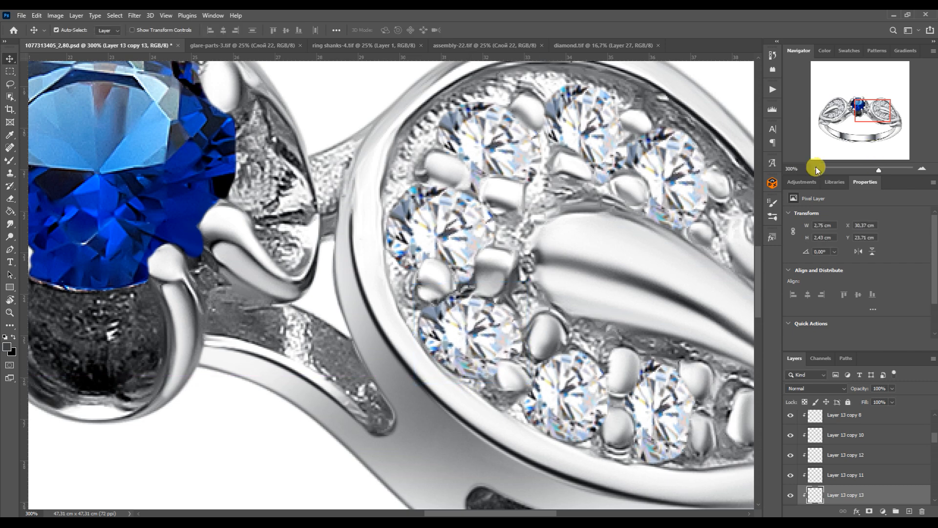
# Step: Group all ring layers from the top layer down to Layer 2 and hide the layers beneath the white Layer 8
pyautogui.click(818, 169)
pyautogui.click(818, 169)
pyautogui.click(819, 169)
pyautogui.click(818, 169)
pyautogui.scroll(5, 853, 426)
pyautogui.click(916, 421)
pyautogui.scroll(-12, 915, 421)
pyautogui.keyDown('shift'); pyautogui.click(856, 456); pyautogui.keyUp('shift')
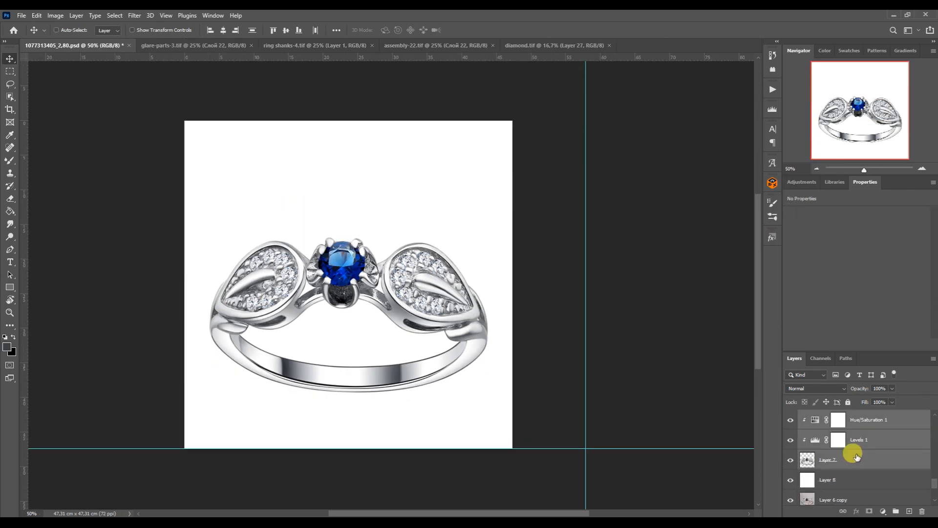
pyautogui.hotkey('ctrl', 'g')
pyautogui.scroll(-3, 790, 460)
pyautogui.moveTo(790, 474)
pyautogui.mouseDown()
pyautogui.moveTo(800, 475)
pyautogui.moveTo(792, 416)
pyautogui.mouseUp()
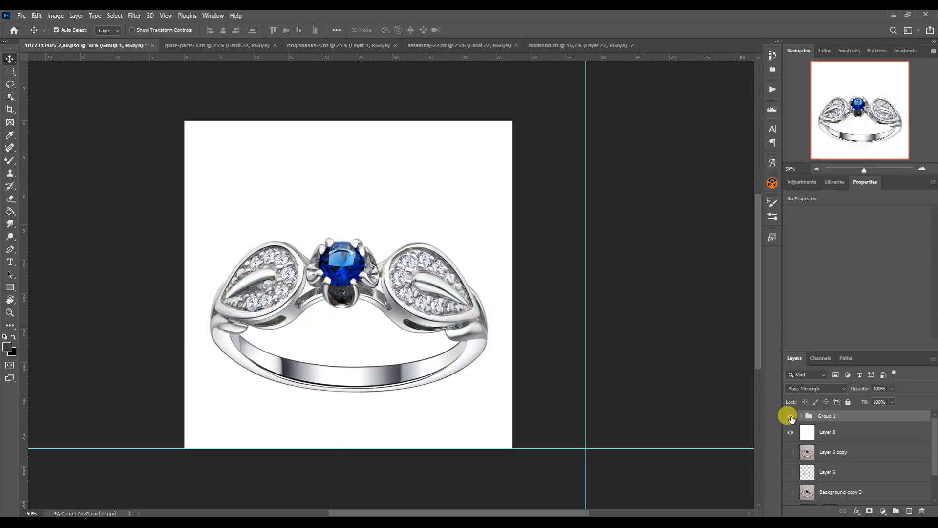
# Step: Merge a copy of Group 1 into a single layer, hide the original group, and duplicate the merged layer
pyautogui.hotkey('ctrl', 'j')
pyautogui.hotkey('ctrl', 'e')
pyautogui.click(790, 435)
pyautogui.hotkey('ctrl', 'j')
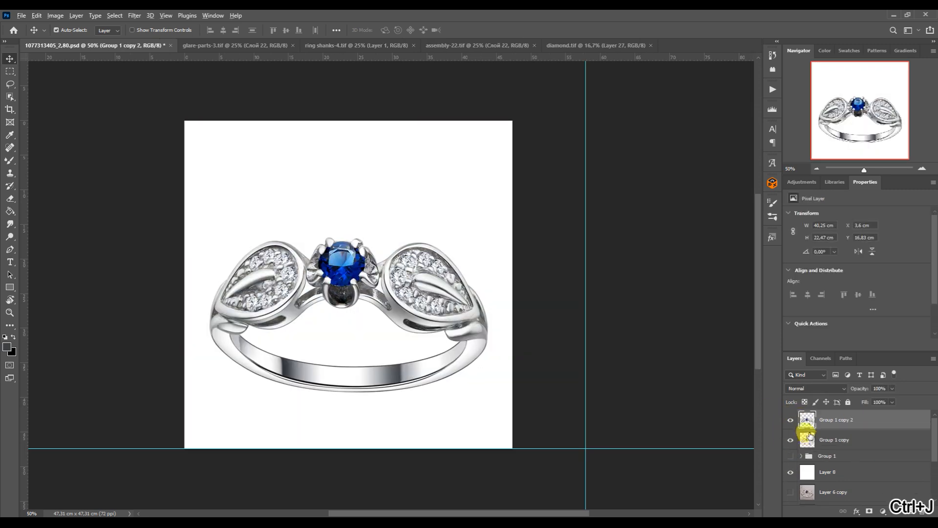
# Step: Clip Group 1 copy 2 to the merged ring layer, run a saved action on it, and open its opacity adjustment
pyautogui.keyDown('alt'); pyautogui.click(807, 430); pyautogui.keyUp('alt')
pyautogui.click(772, 90)
pyautogui.click(745, 85)
pyautogui.click(892, 388)
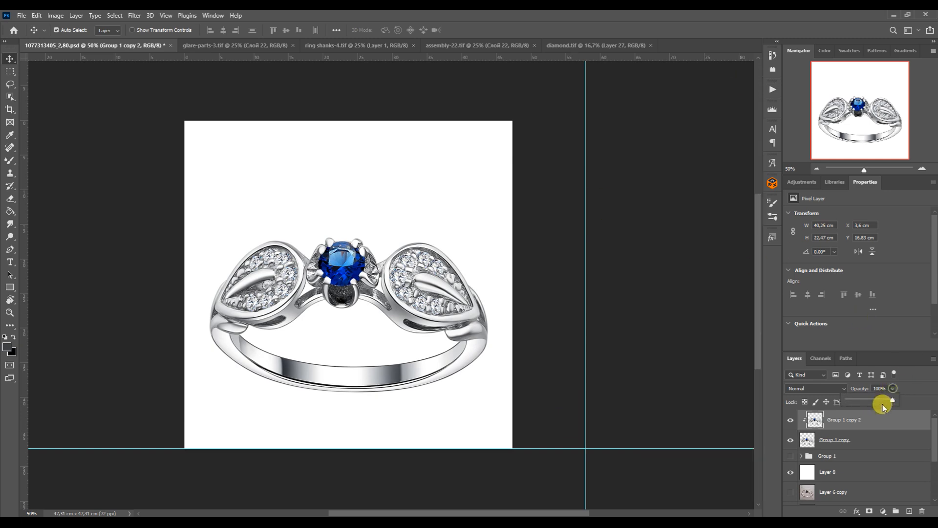
# Step: Rotate both merged ring layers together counterclockwise so the ring stands diagonally on the canvas
pyautogui.keyDown('ctrl'); pyautogui.click(838, 445); pyautogui.keyUp('ctrl')
pyautogui.hotkey('ctrl', 't')
pyautogui.moveTo(497, 394); pyautogui.dragTo(493, 280)
pyautogui.press('Return')
pyautogui.click(490, 285)
# Step: Move the vertical and horizontal guides to the center of the canvas
pyautogui.moveTo(586, 271); pyautogui.dragTo(344, 254)
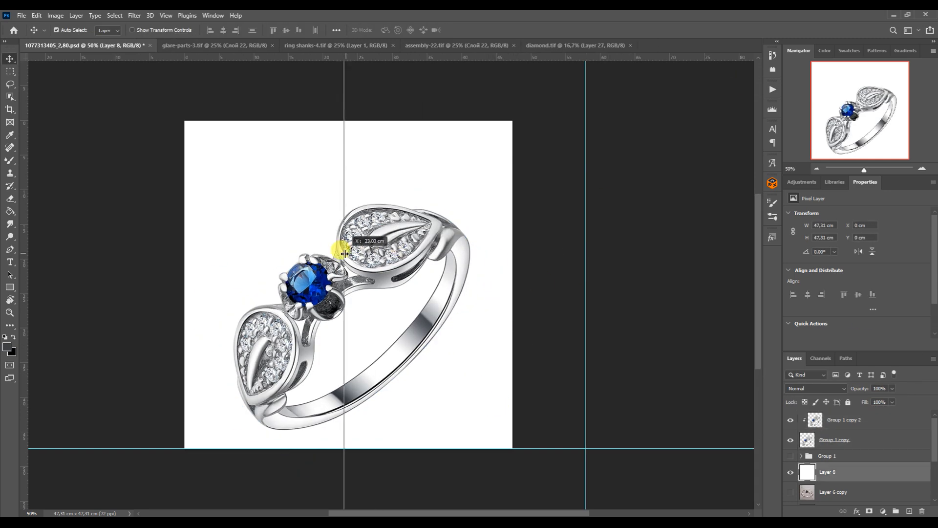
pyautogui.moveTo(499, 448); pyautogui.dragTo(496, 285)
# Step: Reposition the two merged ring layers so the rotated ring is centered on the guides
pyautogui.click(835, 441)
pyautogui.keyDown('ctrl'); pyautogui.click(833, 422); pyautogui.keyUp('ctrl')
pyautogui.hotkey('ctrl', 't')
pyautogui.moveTo(419, 346); pyautogui.dragTo(414, 313)
pyautogui.press('Return')
# Step: Open the shadow.tif collection from its folder as a Photoshop document
pyautogui.click(382, 522)
pyautogui.click(339, 87)
pyautogui.click(306, 86)
pyautogui.doubleClick(831, 174)
# Step: Bring a shadow from shadow.tif into the ring image and place its layer directly below Group 1
pyautogui.moveTo(455, 179); pyautogui.dragTo(653, 44)
pyautogui.moveTo(505, 248); pyautogui.dragTo(405, 339)
pyautogui.moveTo(842, 421); pyautogui.dragTo(842, 482)
# Step: Scale the shadow to about 34.8 by 21.1 cm and position it beneath the ring band
pyautogui.hotkey('ctrl', 't')
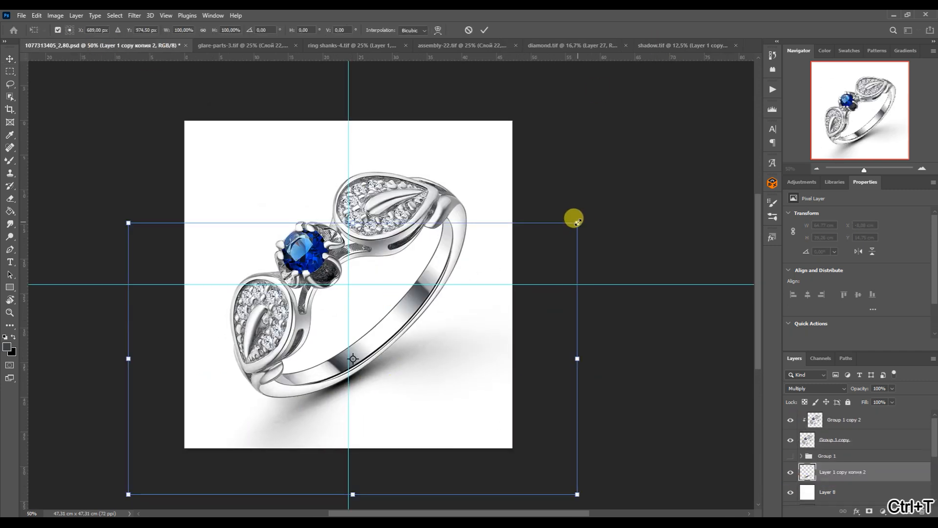
pyautogui.moveTo(578, 222); pyautogui.dragTo(473, 286)
pyautogui.moveTo(422, 357); pyautogui.dragTo(415, 374)
pyautogui.press('Return')
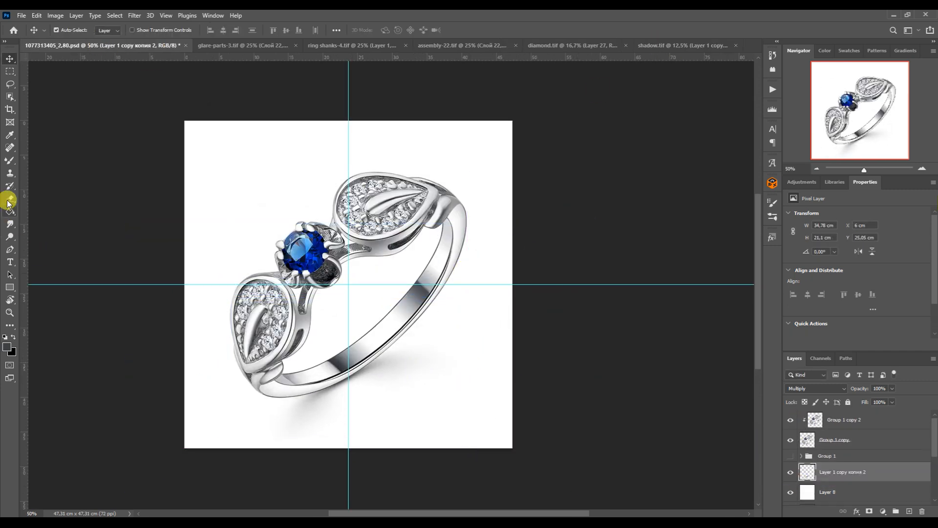
# Step: Group the layers from Layer 8 up to Group 1 copy 2 and toggle the group's visibility to compare with the original photo
pyautogui.click(6, 201)
pyautogui.click(831, 492)
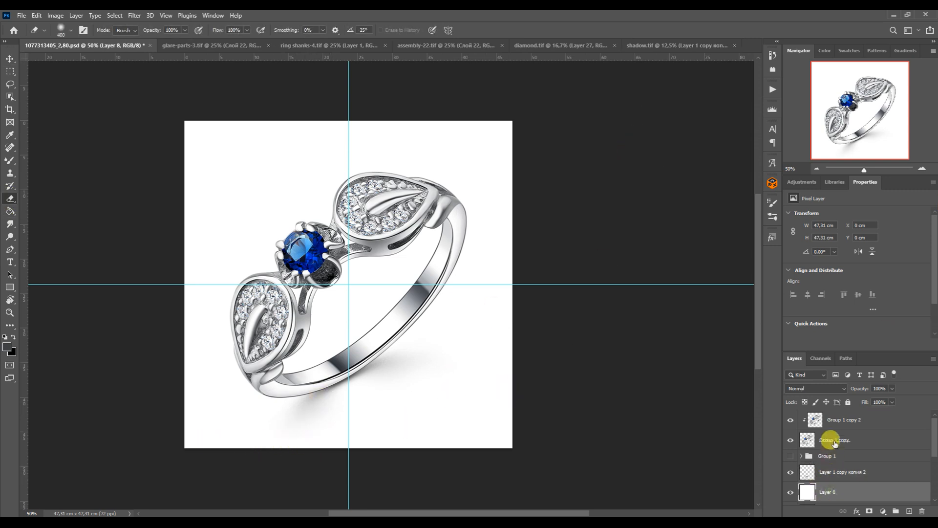
pyautogui.keyDown('shift'); pyautogui.click(834, 422); pyautogui.keyUp('shift')
pyautogui.hotkey('ctrl', 'g')
pyautogui.click(791, 417)
pyautogui.click(790, 417)
pyautogui.click(791, 417)
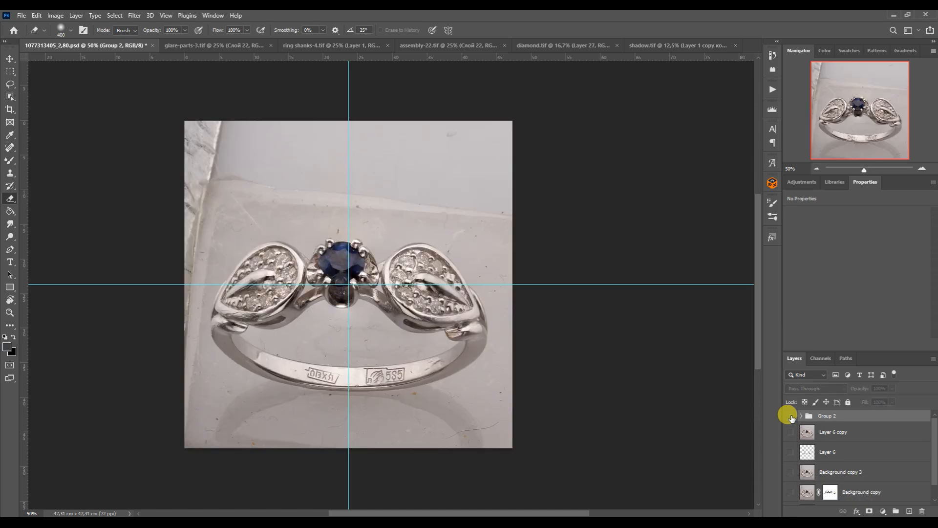